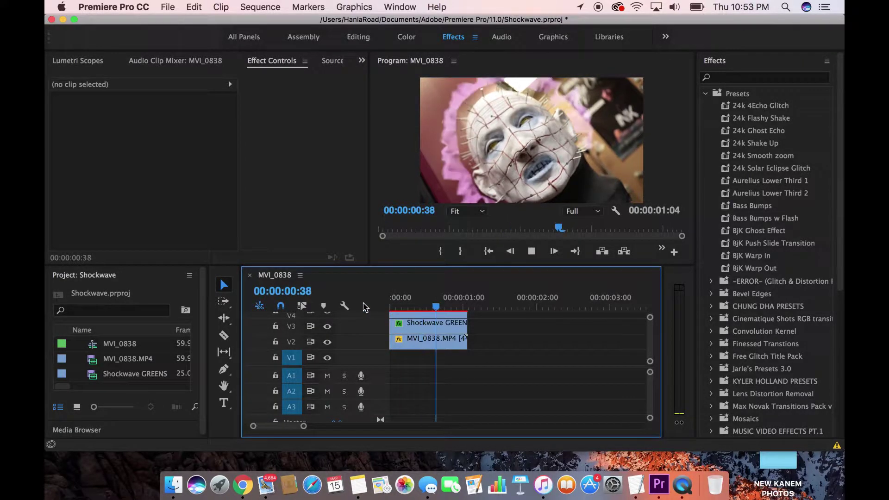
# - Play the sequence and set the Program monitor playback resolution to 1/4
pyautogui.press('space')
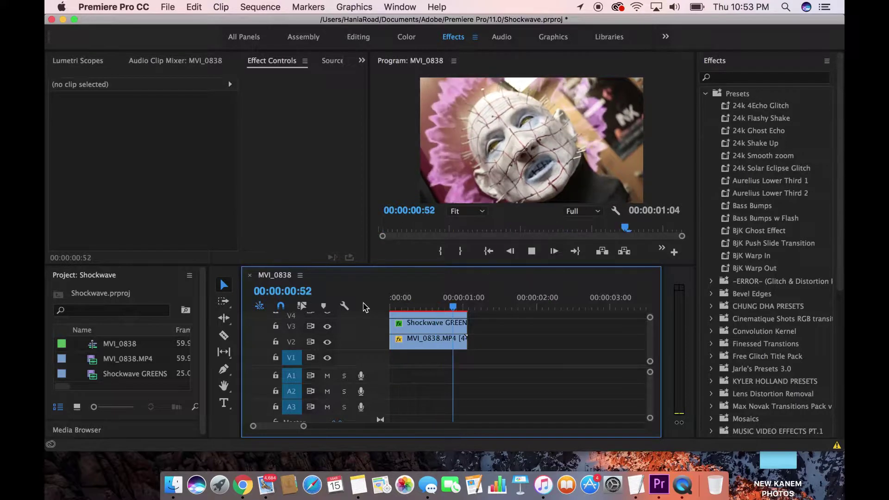
pyautogui.moveTo(396, 307); pyautogui.dragTo(390, 306)
pyautogui.click(582, 211)
# - Replay the sequence from the start and park the playhead at 00:00:00:38
pyautogui.click(576, 243)
pyautogui.click(393, 307)
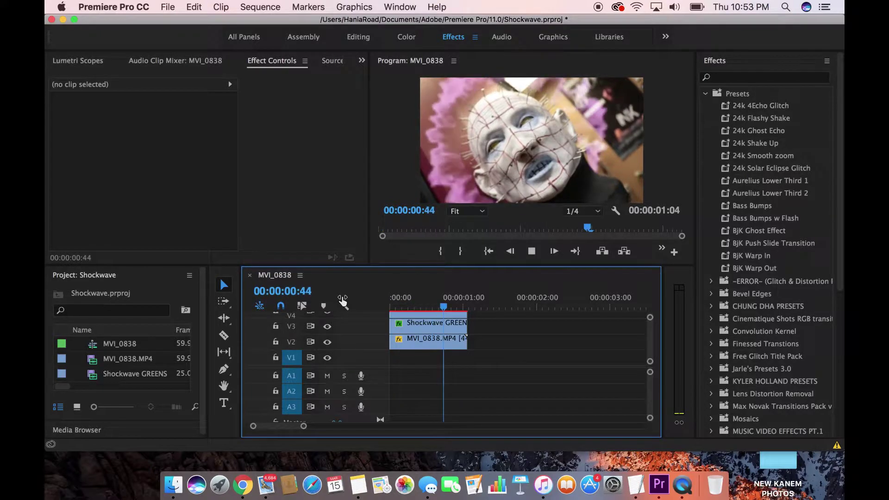
pyautogui.press('space')
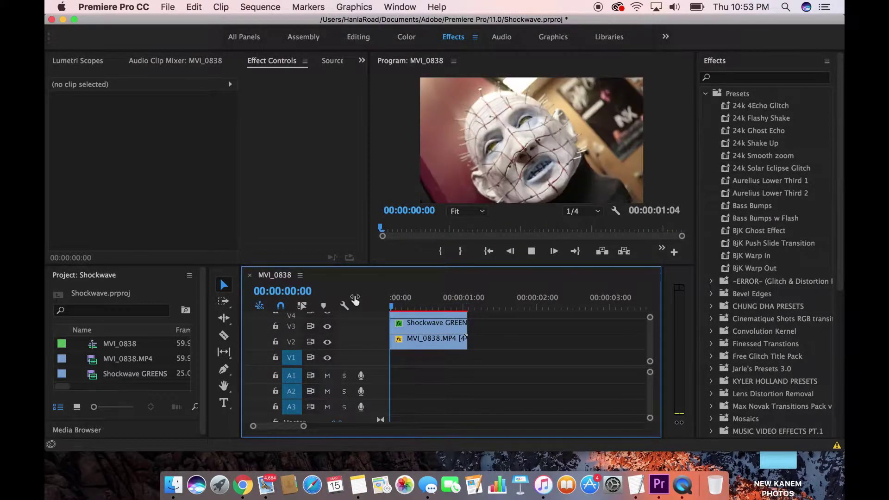
pyautogui.press('space')
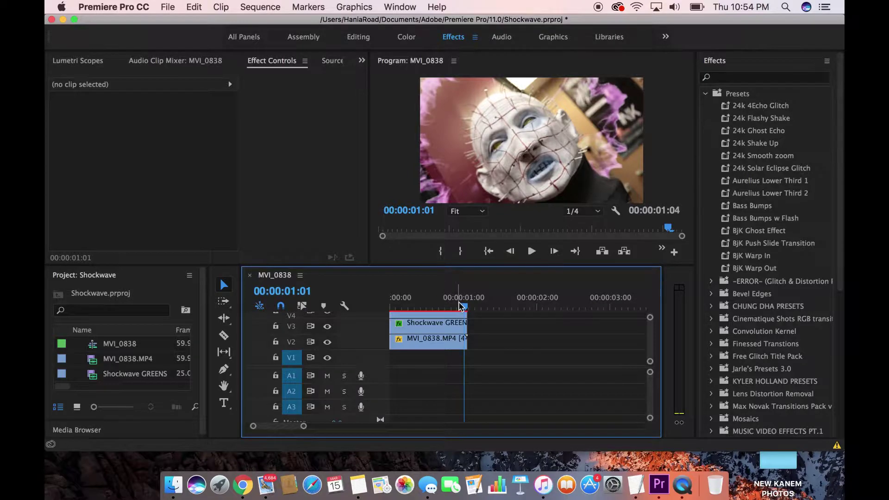
pyautogui.moveTo(457, 306); pyautogui.dragTo(393, 305)
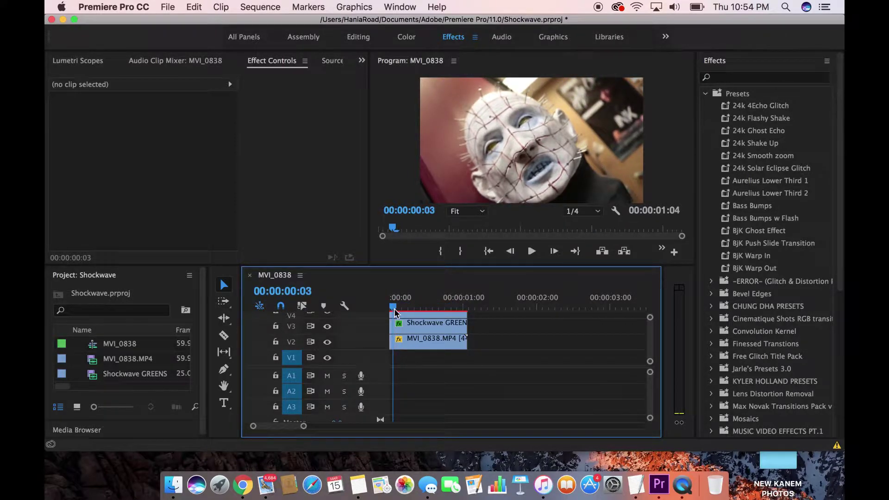
pyautogui.press('space')
# - Match-frame MVI_0838.MP4 into Source, marking In at 00:00:02:57 and Out at the footage end
pyautogui.press('f')
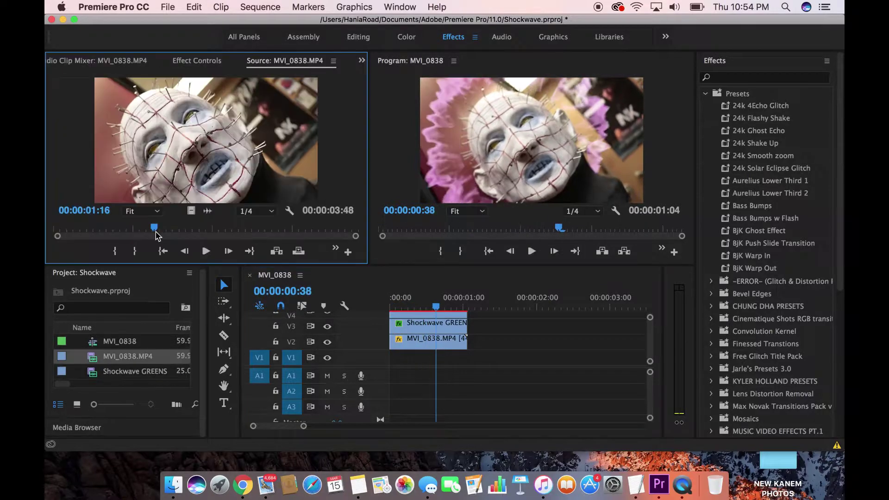
pyautogui.moveTo(155, 235); pyautogui.dragTo(245, 233)
pyautogui.press('space')
pyautogui.press('space')
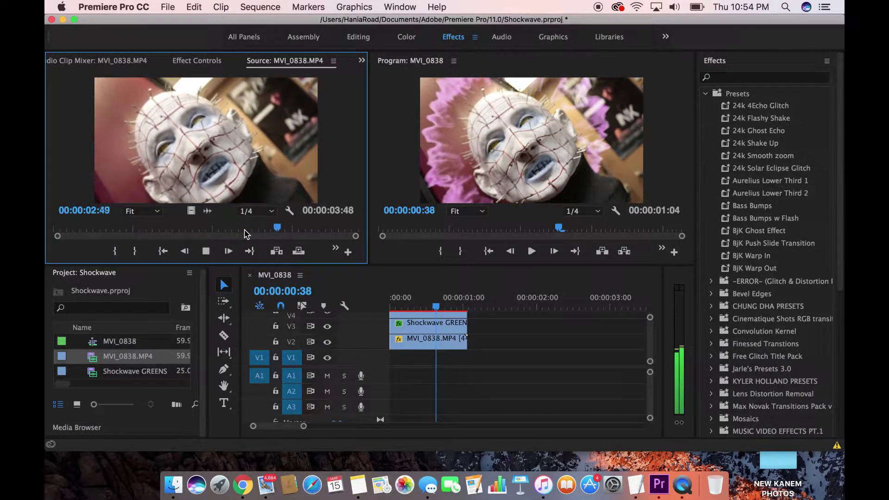
pyautogui.click(114, 251)
pyautogui.press('space')
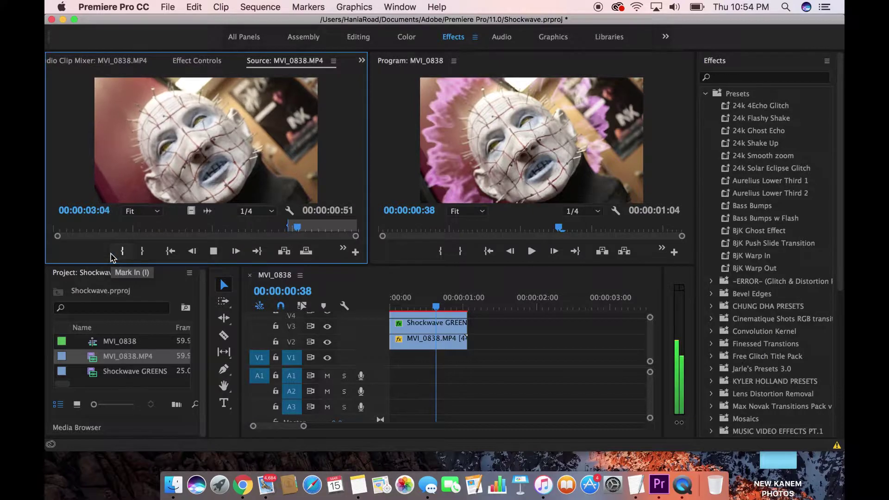
pyautogui.click(146, 251)
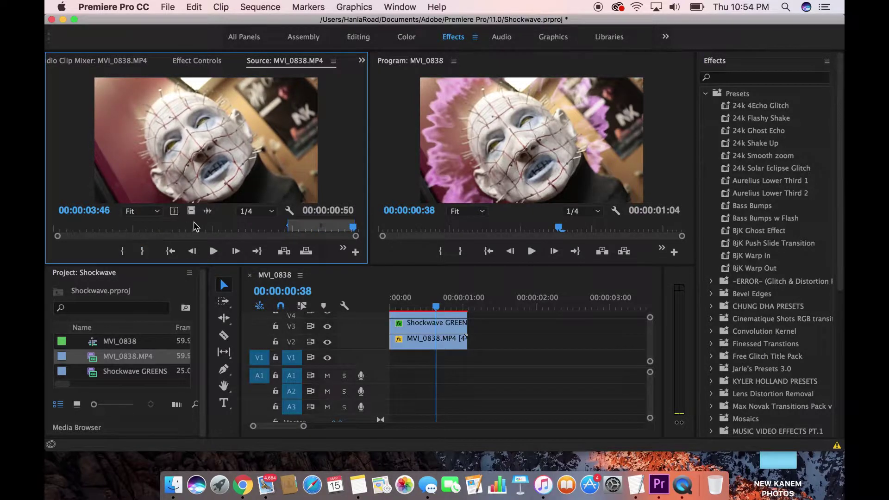
# - Place the marked MVI_0838 video-only onto V2 and bring up the new clip's options
pyautogui.moveTo(424, 330); pyautogui.dragTo(537, 290)
pyautogui.click(509, 308)
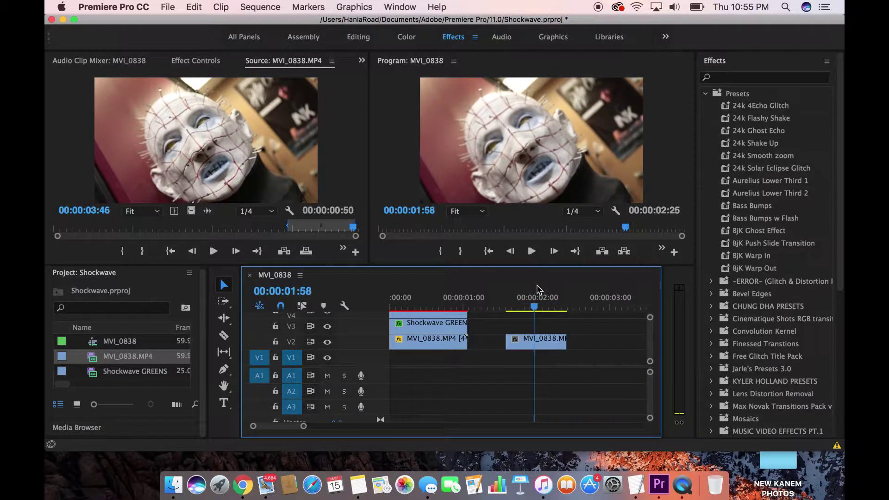
pyautogui.click(552, 342)
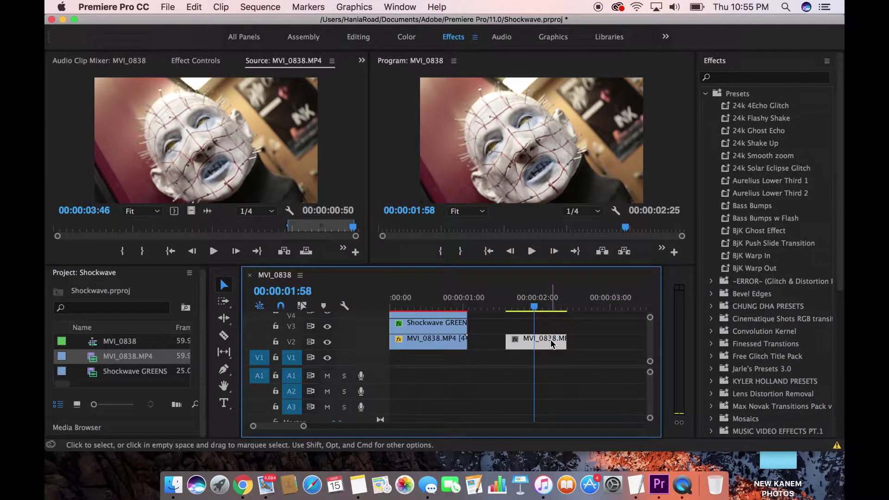
pyautogui.rightClick(551, 342)
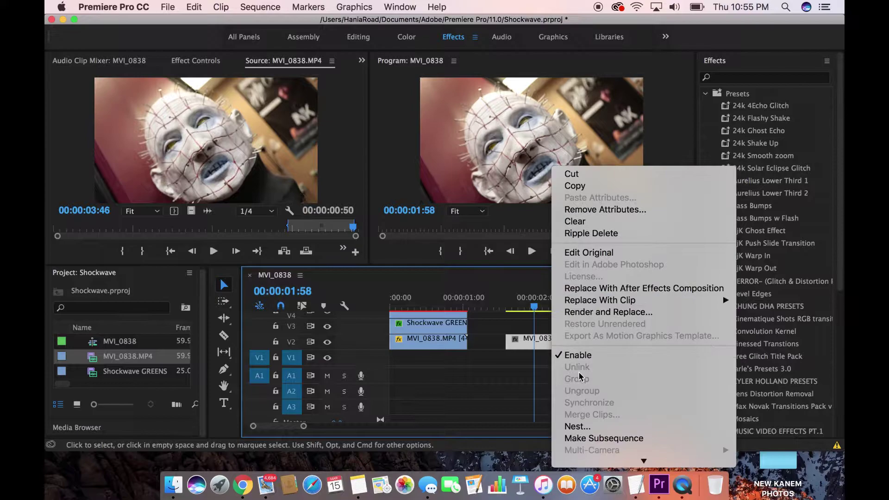
# - Search YouTube for 'greenscreen shockwave' footage
pyautogui.scroll(-3, 588, 324)
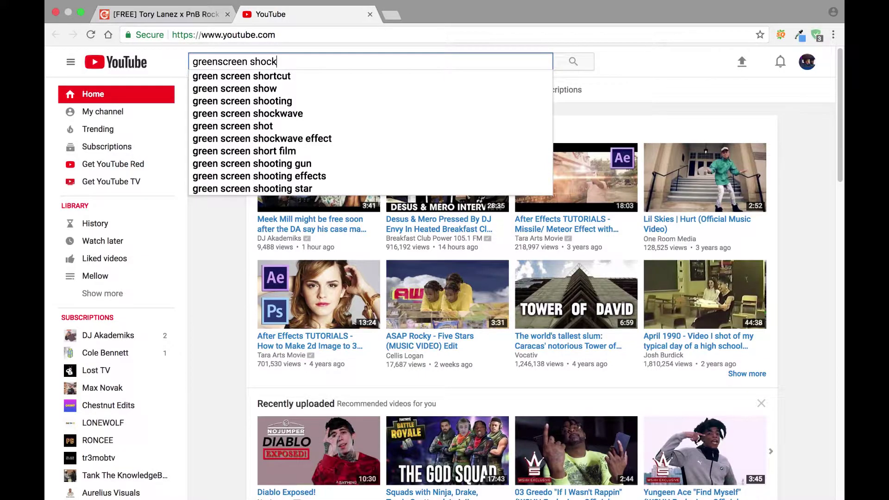
pyautogui.write('wave')
pyautogui.press('Return')
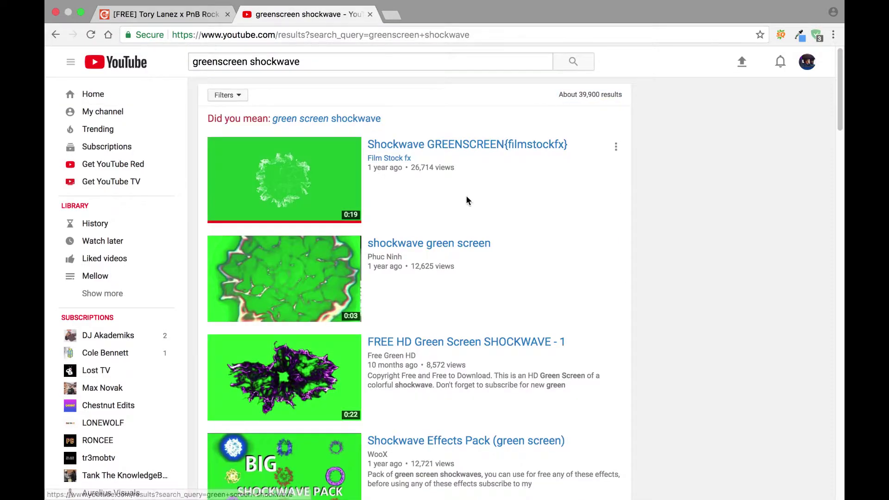
pyautogui.scroll(-1, 509, 241)
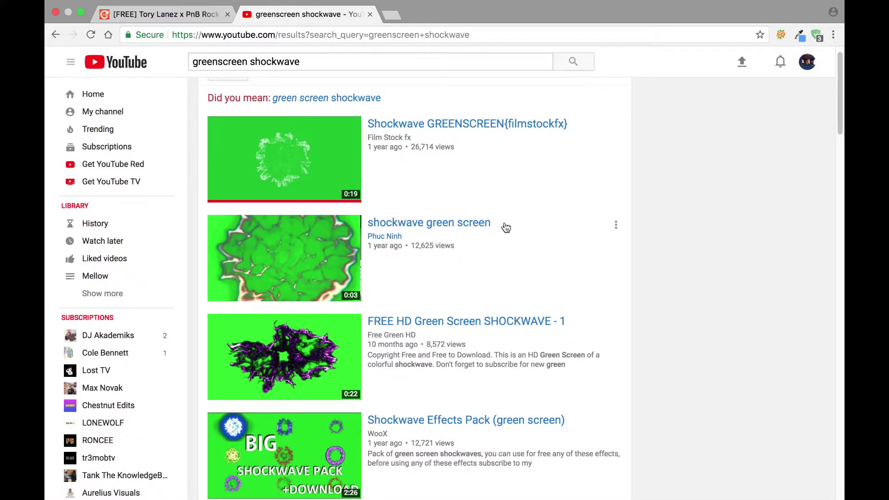
pyautogui.scroll(-6, 379, 224)
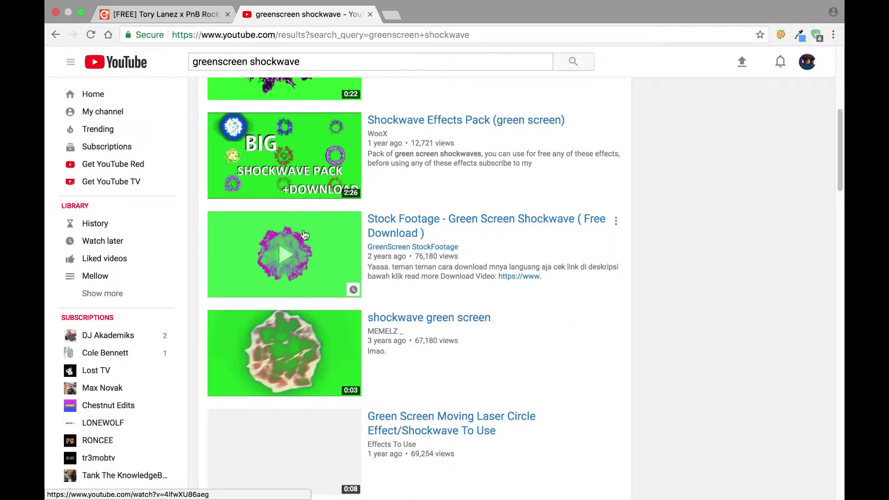
pyautogui.scroll(6, 458, 252)
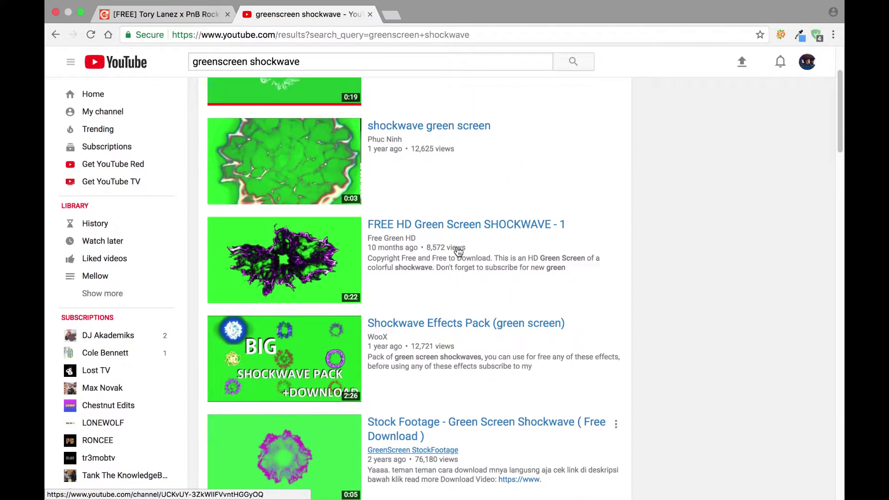
pyautogui.scroll(2, 448, 202)
pyautogui.scroll(-16, 449, 202)
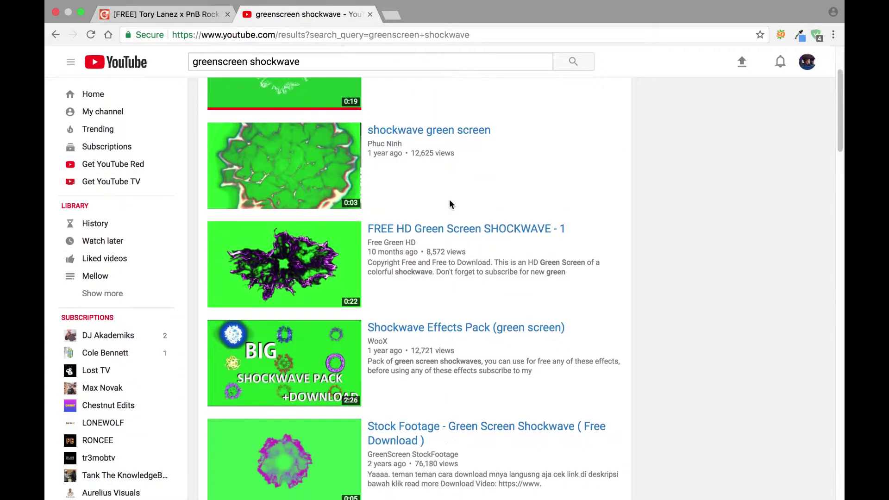
pyautogui.scroll(15, 449, 203)
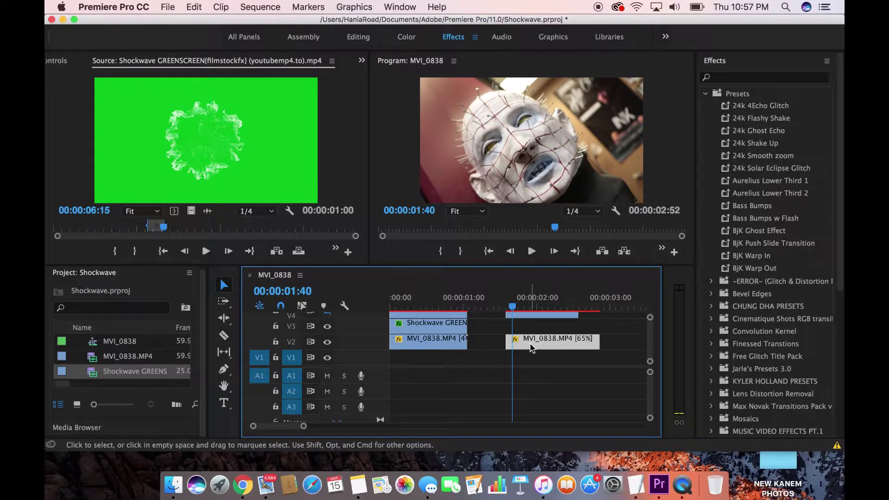
# - Duplicate the 65% clip onto the track above and rename the lower copy 'Background'
pyautogui.moveTo(531, 348); pyautogui.dragTo(531, 333)
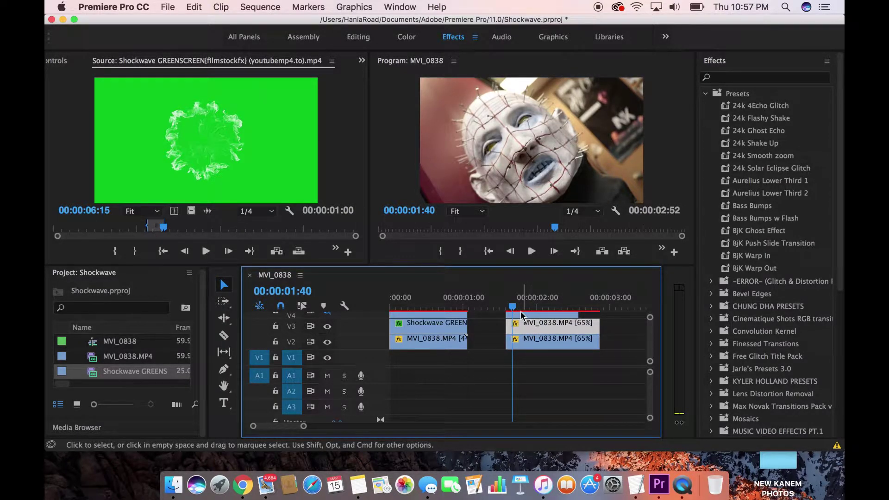
pyautogui.moveTo(512, 309); pyautogui.dragTo(527, 309)
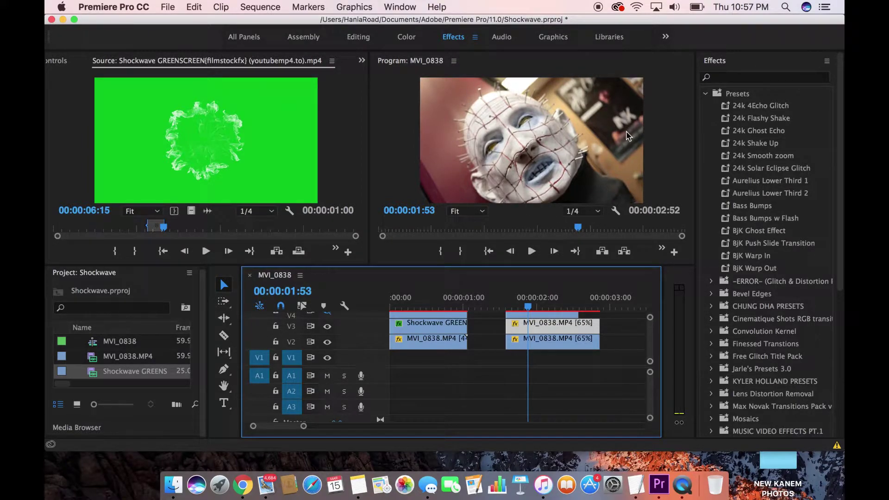
pyautogui.click(562, 346)
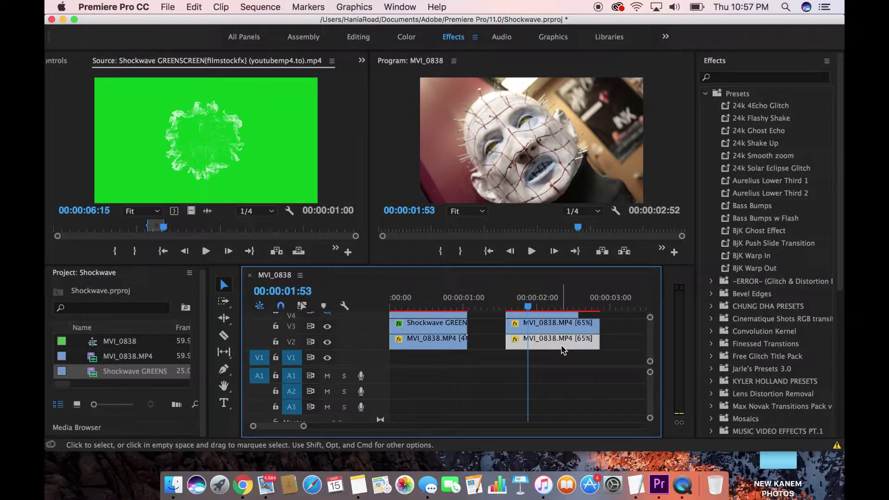
pyautogui.rightClick(551, 345)
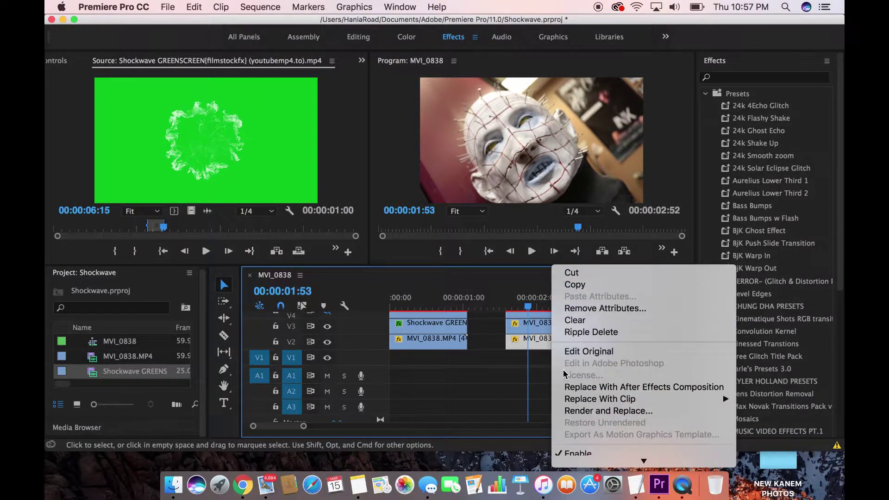
pyautogui.scroll(-5, 564, 374)
pyautogui.scroll(-9, 564, 374)
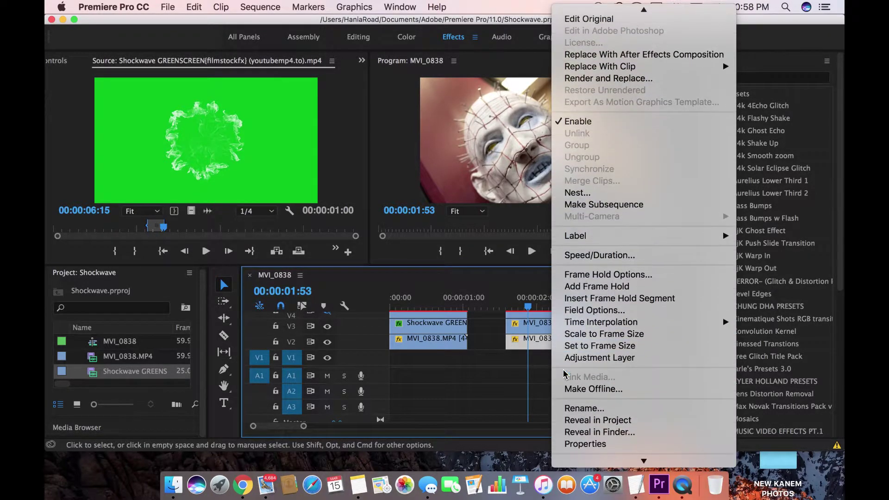
pyautogui.click(584, 404)
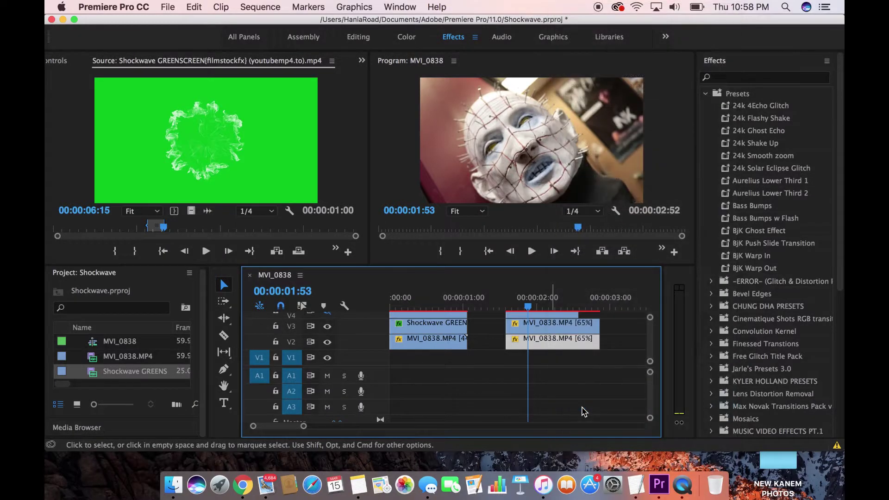
pyautogui.write('Backgr')
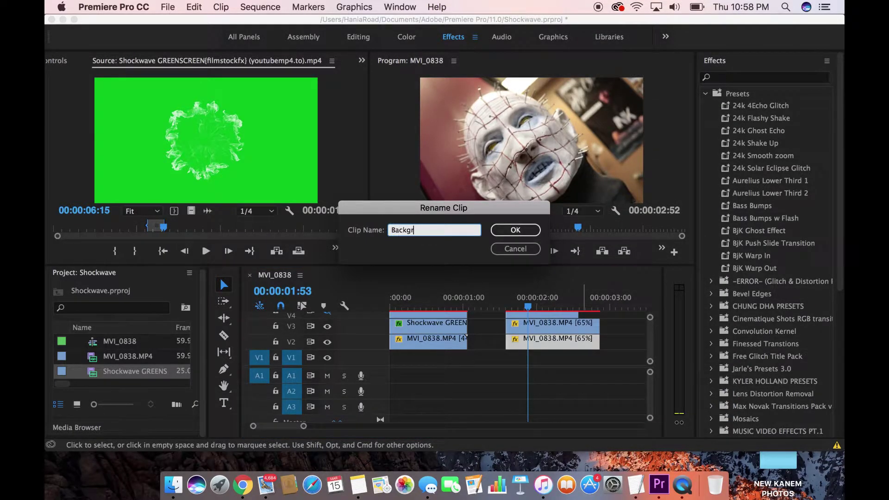
pyautogui.write('ound')
pyautogui.press('Return')
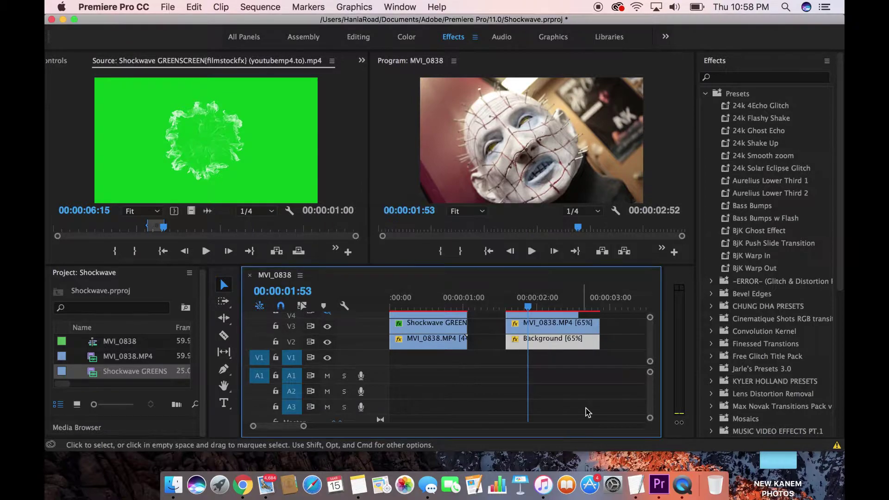
# - Rename the upper face clip on V3 to 'Cropped Hellraiser'
pyautogui.click(553, 327)
pyautogui.rightClick(553, 327)
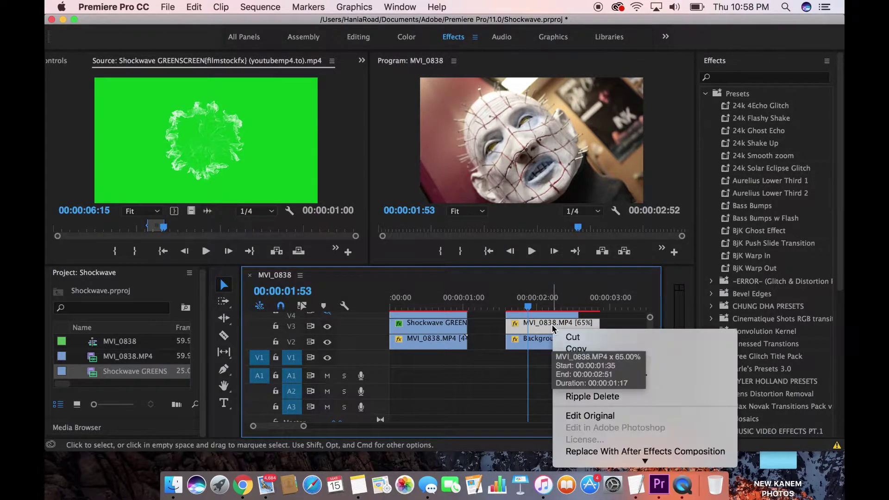
pyautogui.scroll(-5, 585, 385)
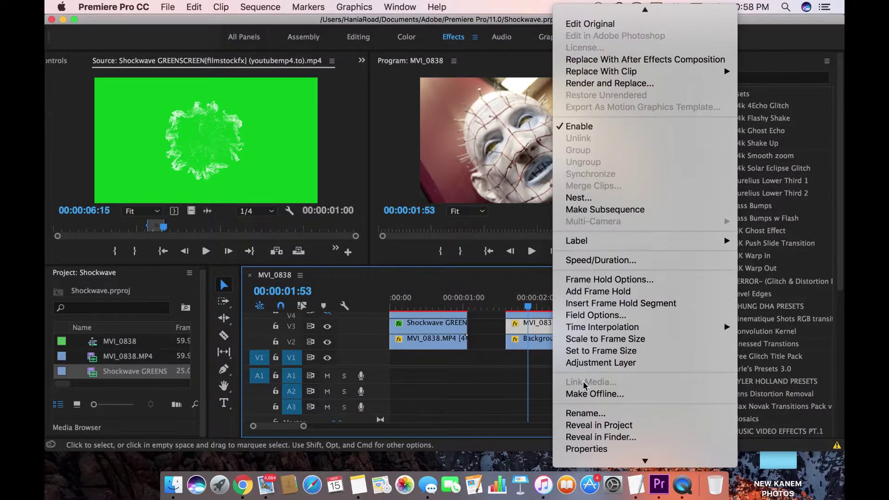
pyautogui.click(585, 412)
pyautogui.write('He')
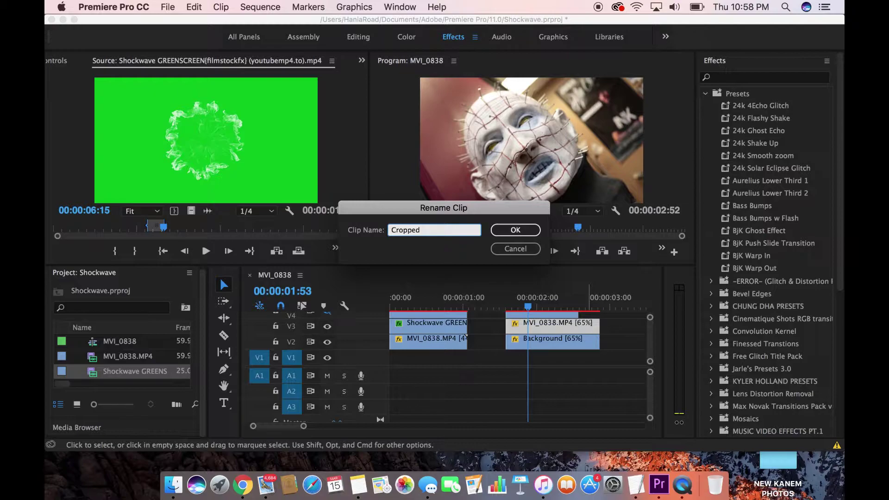
pyautogui.write('opped Hellraiser')
pyautogui.press('Return')
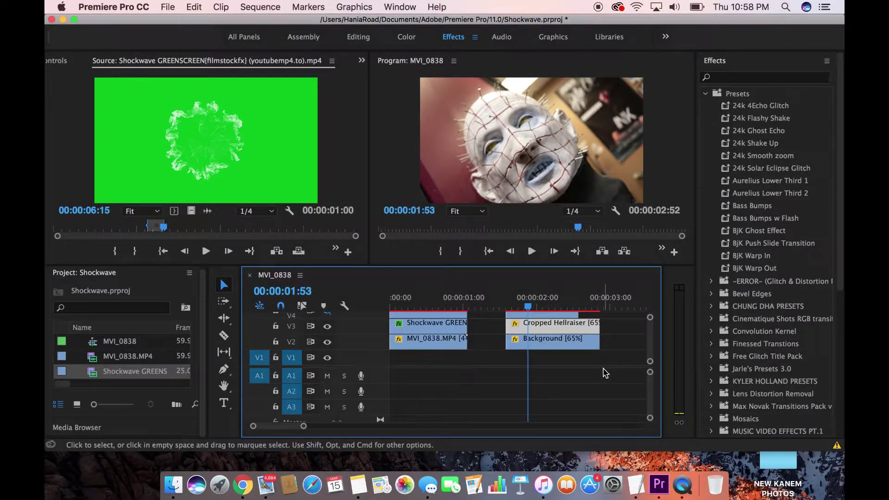
# - Move the playhead back to about 00:00:01:35 and show the left panel group's list
pyautogui.scroll(2, 615, 333)
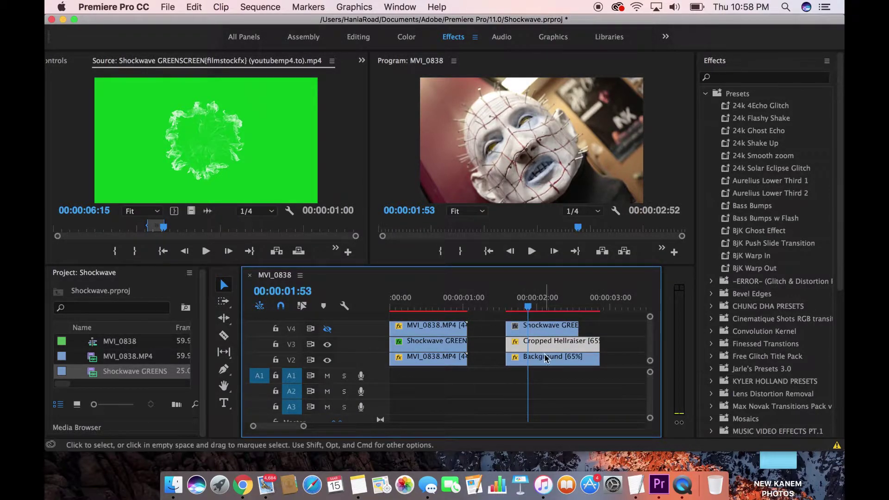
pyautogui.moveTo(526, 306); pyautogui.dragTo(506, 314)
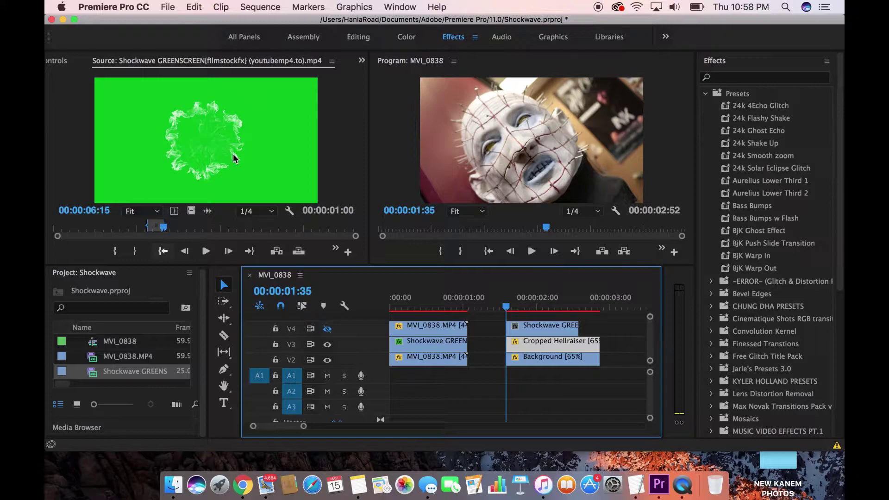
pyautogui.click(362, 60)
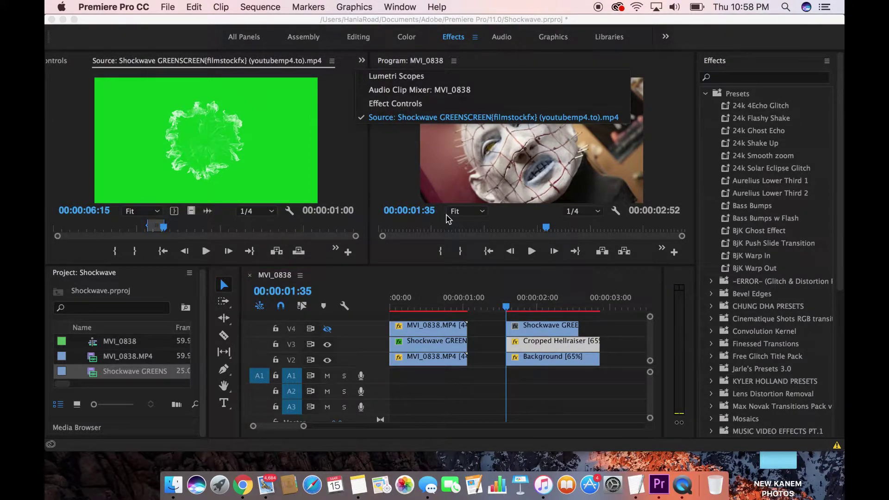
# - In Effect Controls, add a pen mask to Cropped Hellraiser's Opacity
pyautogui.click(380, 104)
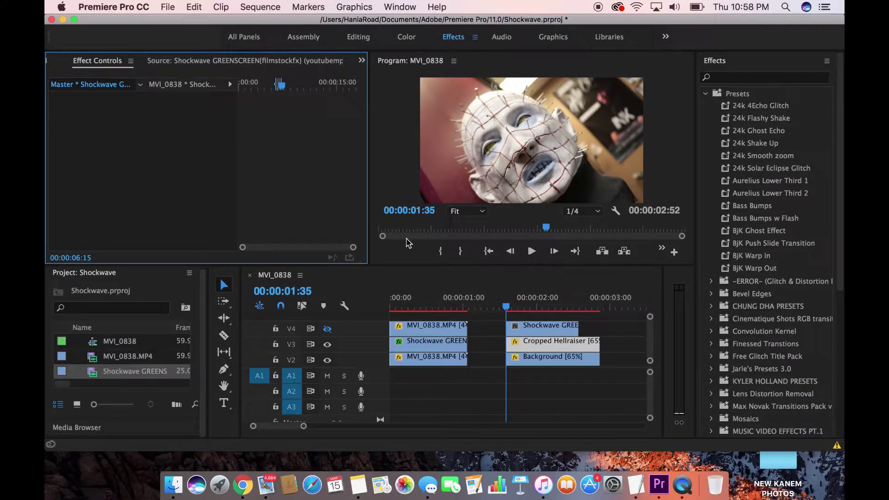
pyautogui.click(551, 343)
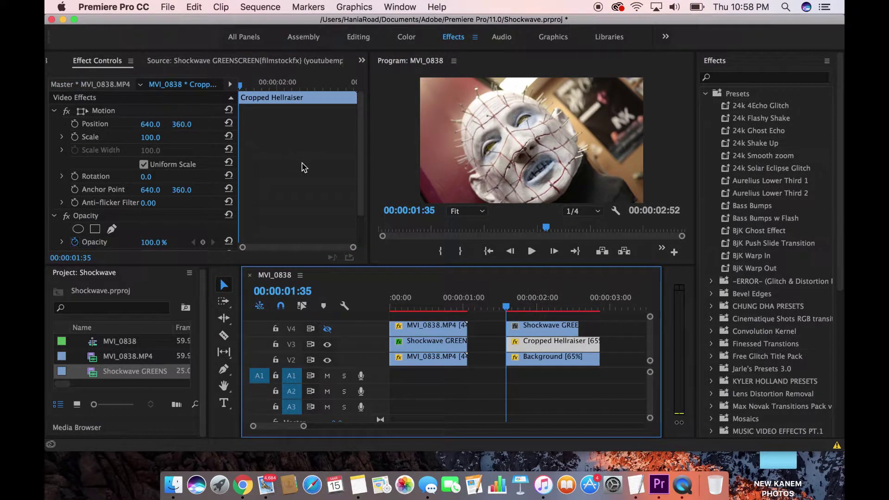
pyautogui.scroll(-3, 305, 167)
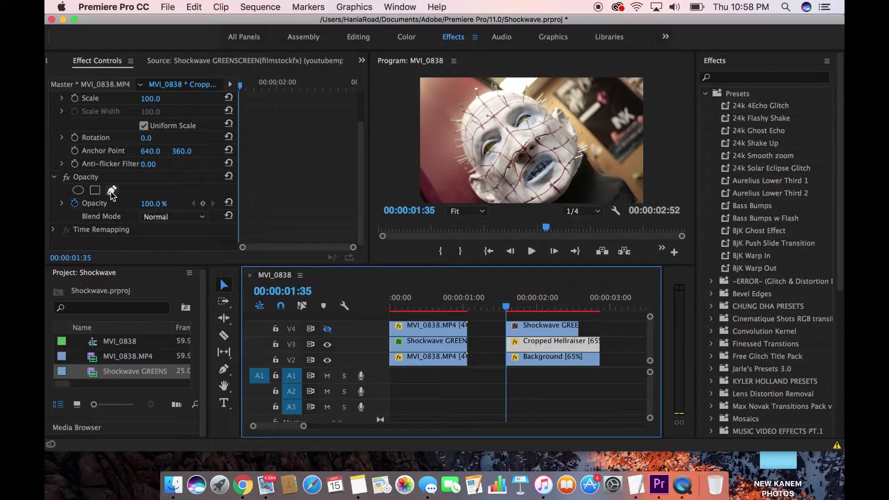
pyautogui.click(112, 190)
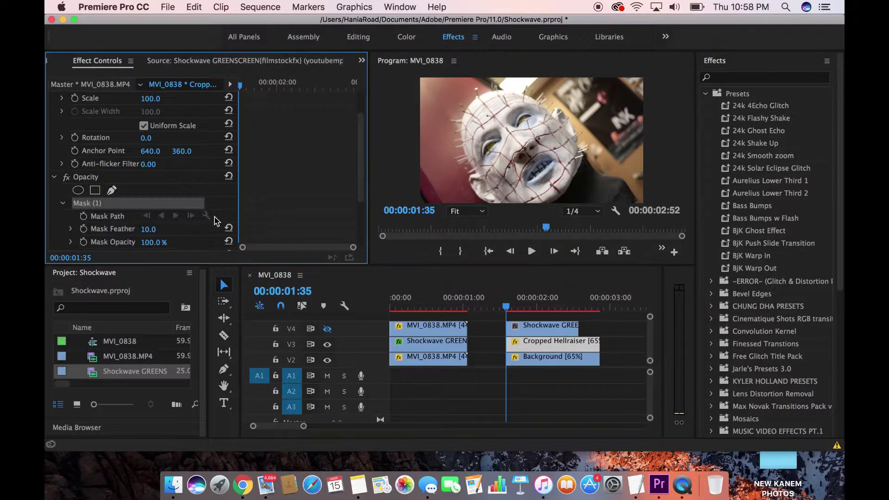
# - Trace and close the mask around the face, then set a Mask Path keyframe
pyautogui.click(491, 202)
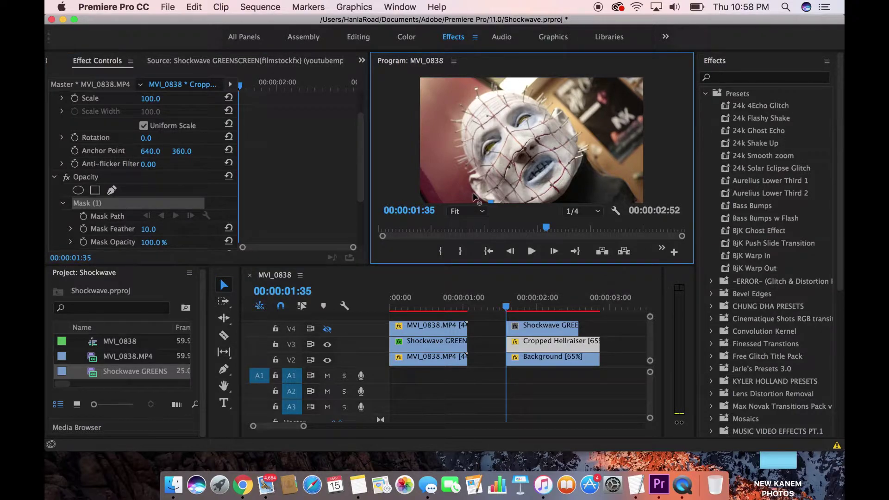
pyautogui.click(473, 194)
pyautogui.click(469, 187)
pyautogui.click(466, 175)
pyautogui.click(450, 121)
pyautogui.click(469, 93)
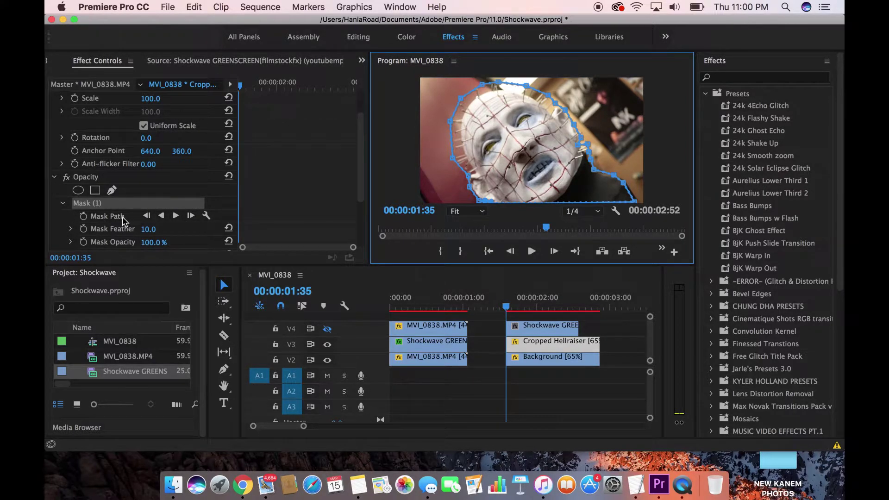
pyautogui.click(84, 217)
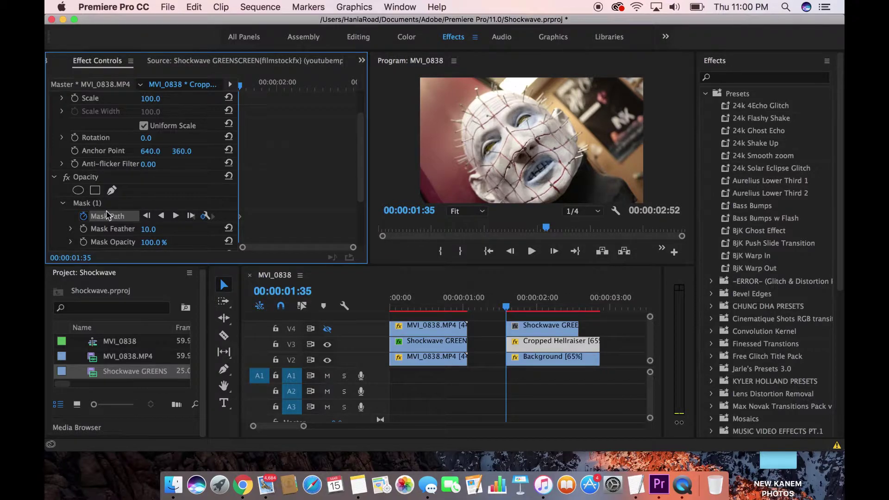
# - Select the face mask and move to frame 00:00:02:51
pyautogui.click(86, 205)
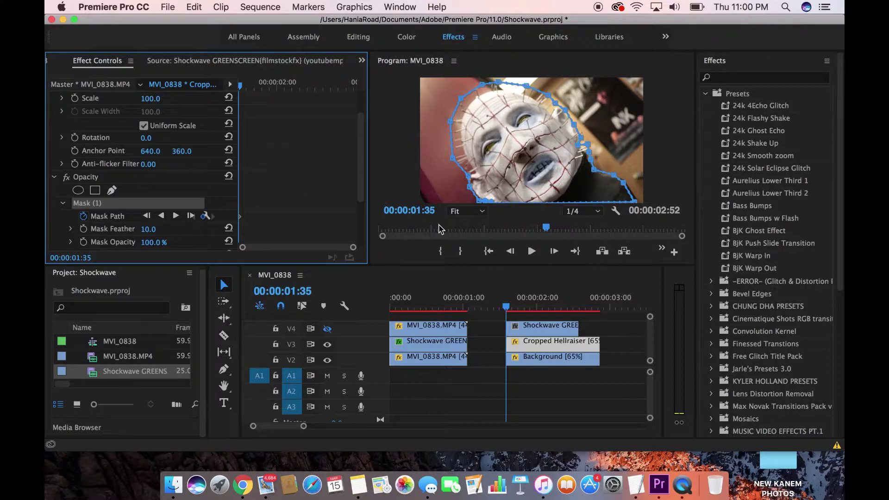
pyautogui.moveTo(506, 308); pyautogui.dragTo(599, 316)
pyautogui.press('Left')
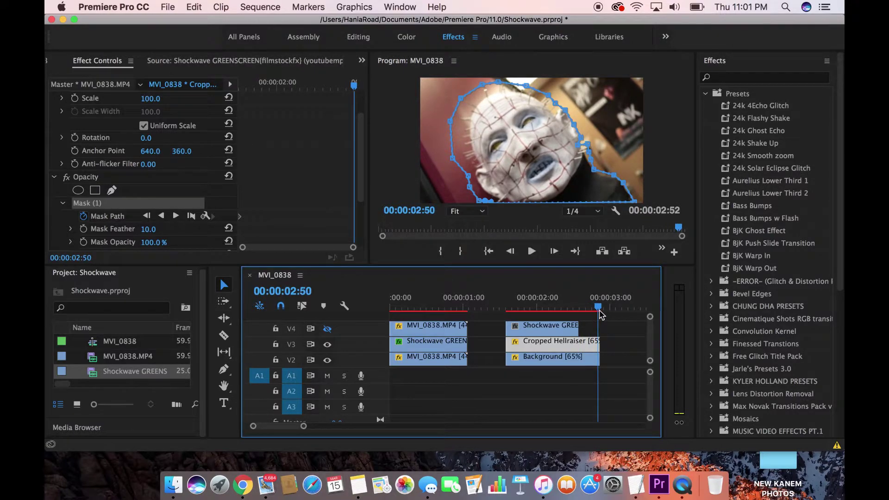
pyautogui.press('Right')
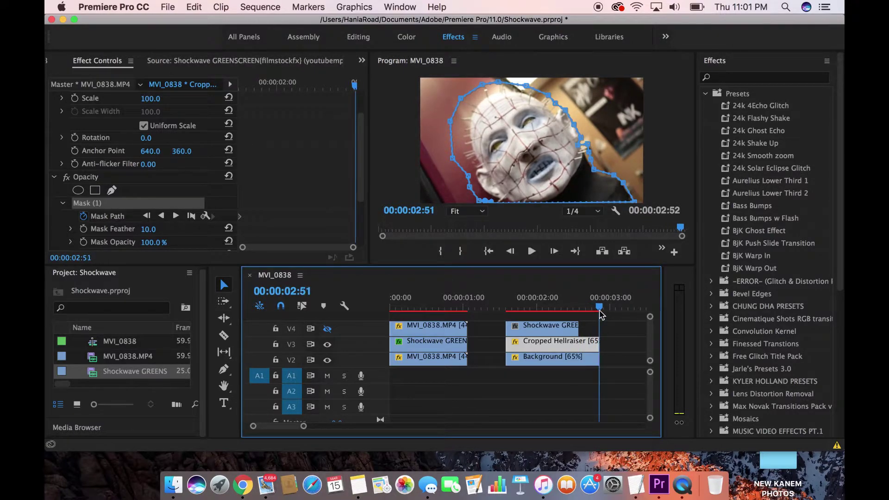
# - Drag the lower-left and left-edge mask points to refit the face outline
pyautogui.click(473, 194)
pyautogui.moveTo(471, 188); pyautogui.dragTo(479, 188)
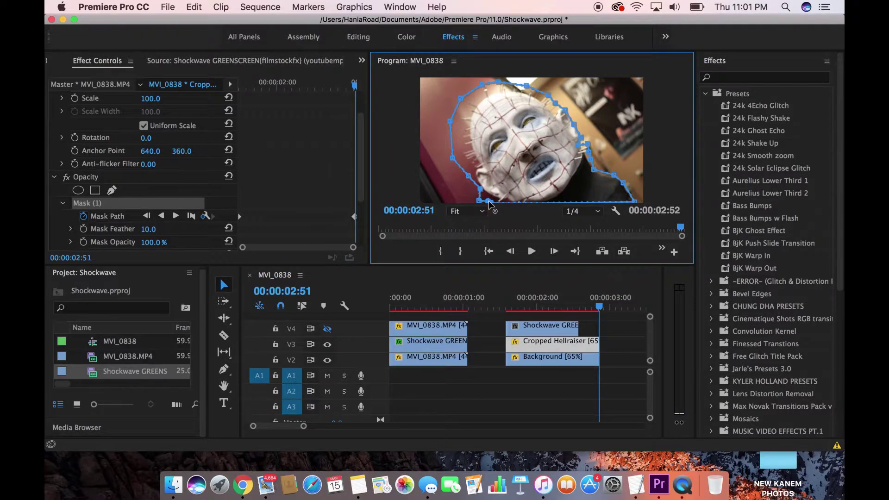
pyautogui.moveTo(479, 200); pyautogui.dragTo(489, 198)
pyautogui.moveTo(459, 160); pyautogui.dragTo(465, 163)
pyautogui.moveTo(450, 125); pyautogui.dragTo(459, 133)
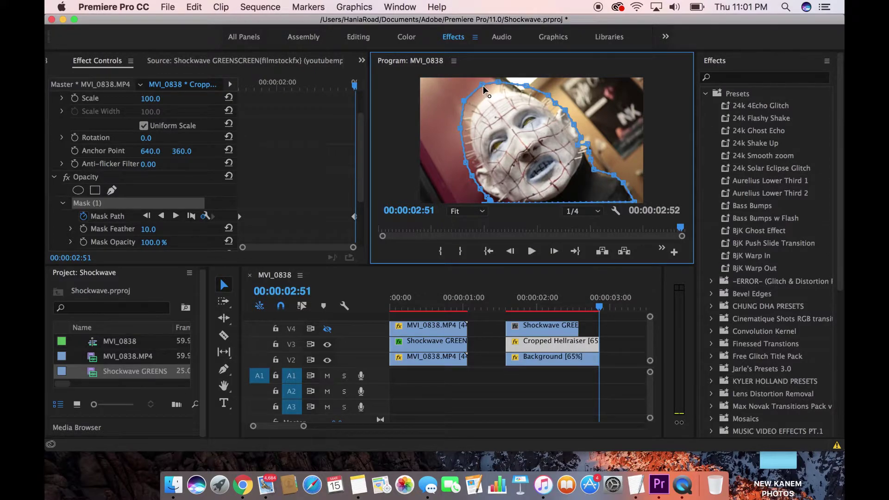
pyautogui.click(531, 325)
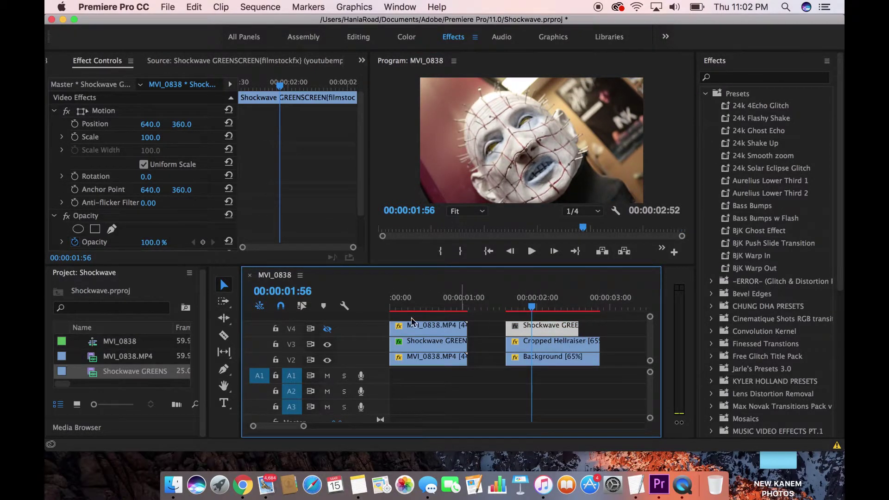
# - Enable V4 output, put Shockwave on V3 and Cropped Hellraiser on V4, and trim the face clip's end
pyautogui.click(328, 329)
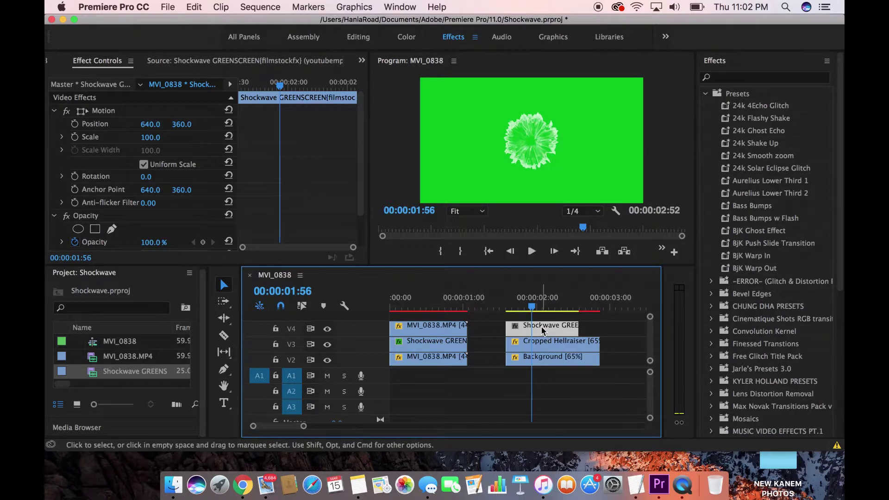
pyautogui.moveTo(541, 327); pyautogui.dragTo(633, 342)
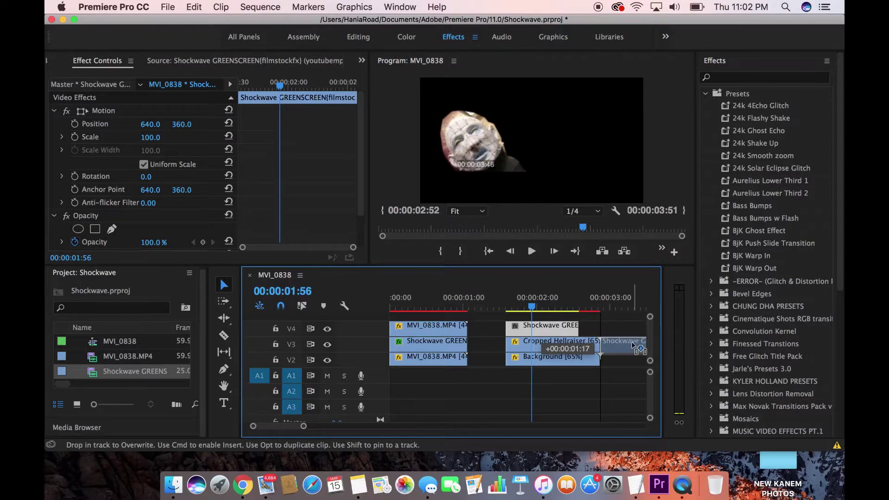
pyautogui.moveTo(563, 338); pyautogui.dragTo(565, 336)
pyautogui.moveTo(624, 342); pyautogui.dragTo(551, 354)
pyautogui.moveTo(600, 326); pyautogui.dragTo(581, 326)
pyautogui.moveTo(597, 357); pyautogui.dragTo(578, 355)
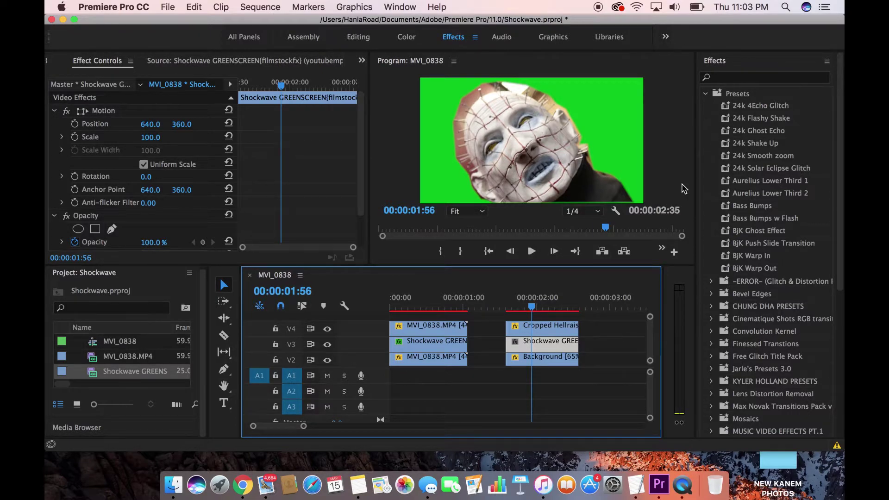
# - Apply Ultra Key to the Shockwave clip and sample the green screen as Key Color
pyautogui.click(757, 77)
pyautogui.write('ultra')
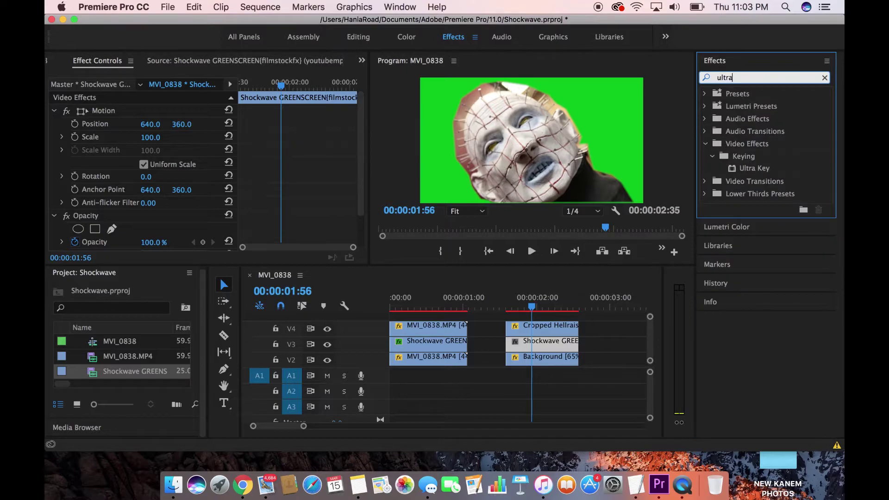
pyautogui.moveTo(757, 172); pyautogui.dragTo(557, 341)
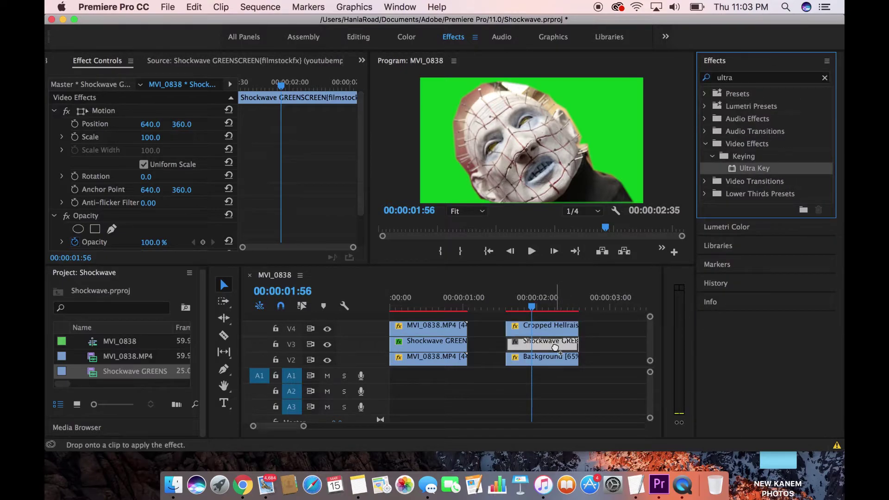
pyautogui.moveTo(555, 347); pyautogui.dragTo(555, 347)
pyautogui.scroll(-6, 194, 190)
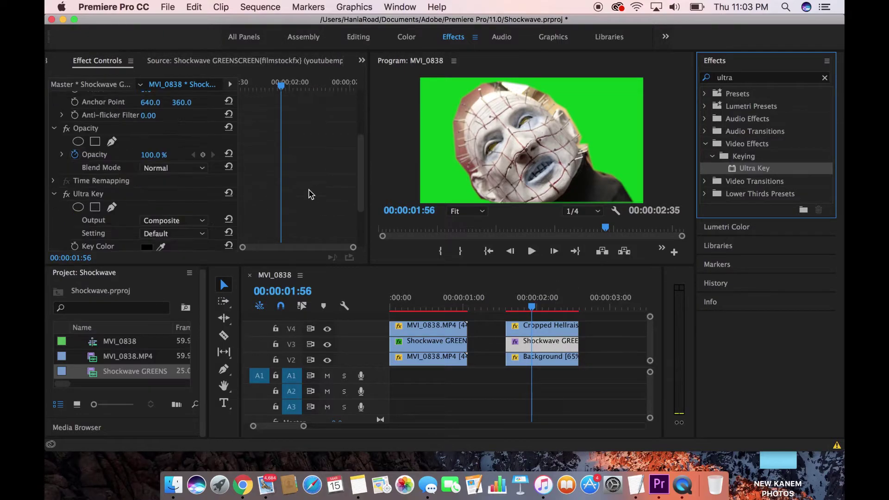
pyautogui.click(160, 177)
pyautogui.click(440, 98)
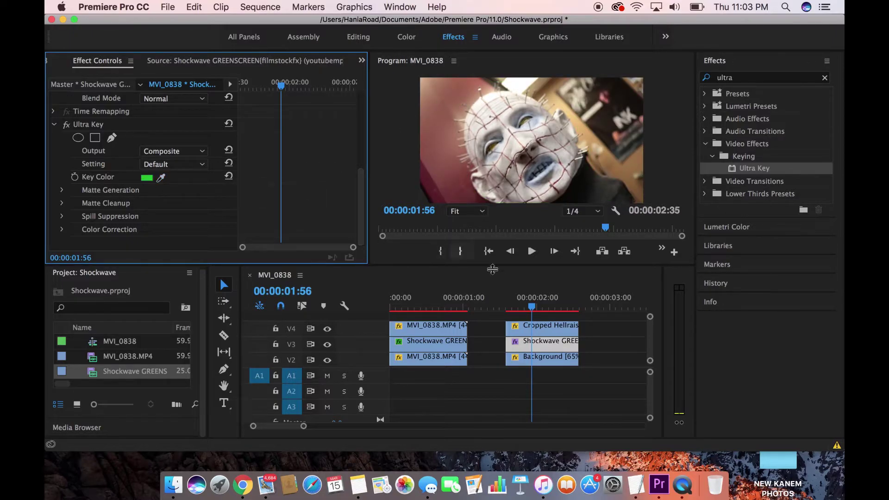
# - Hide V4 and V2 to preview the isolated keyed shockwave, then re-enable V2
pyautogui.moveTo(516, 307); pyautogui.dragTo(542, 309)
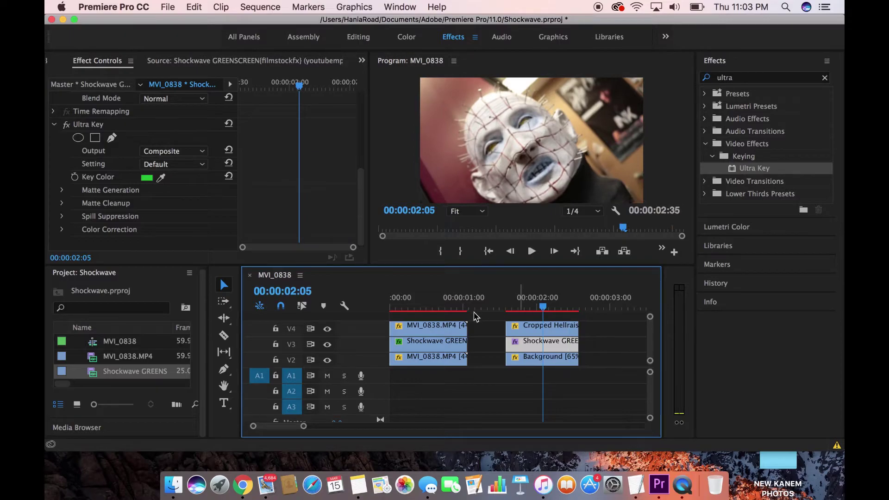
pyautogui.click(327, 329)
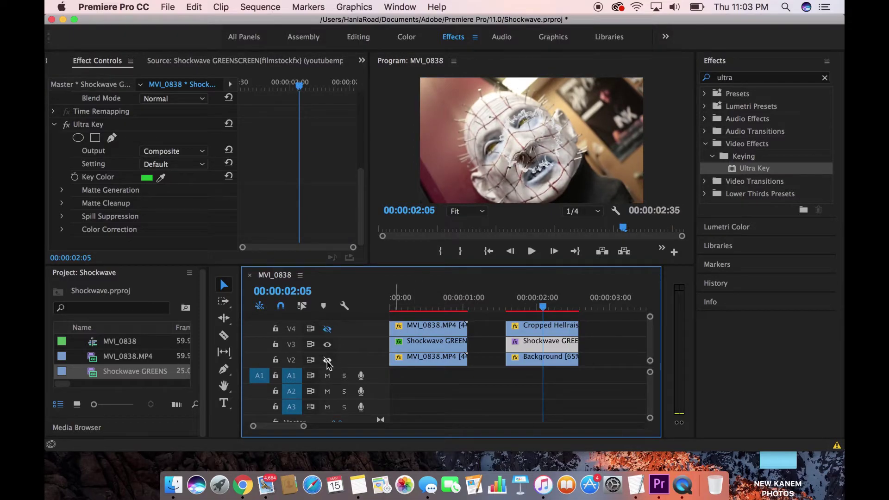
pyautogui.click(328, 360)
pyautogui.moveTo(545, 309)
pyautogui.mouseDown()
pyautogui.moveTo(516, 307)
pyautogui.moveTo(574, 307)
pyautogui.moveTo(532, 305)
pyautogui.mouseUp()
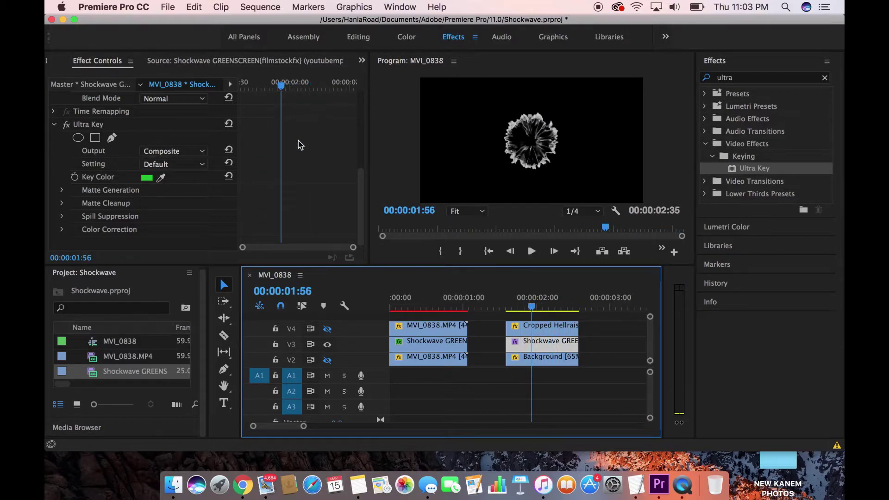
pyautogui.scroll(5, 299, 145)
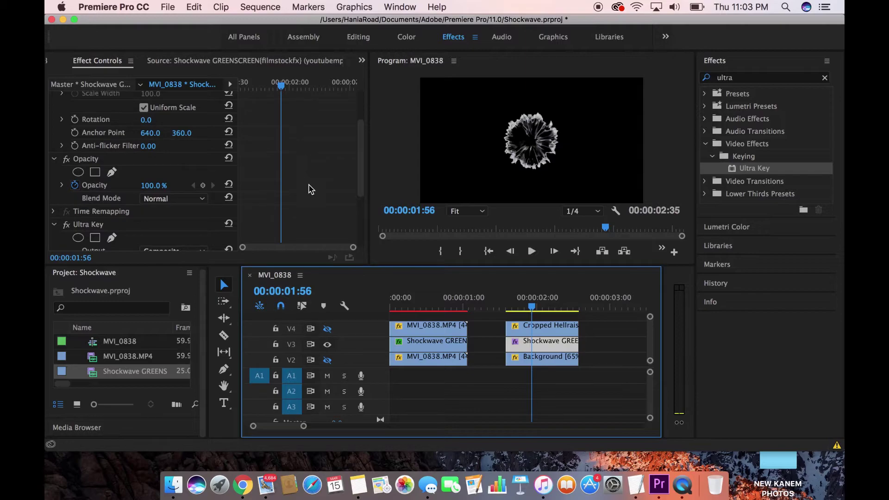
pyautogui.click(328, 360)
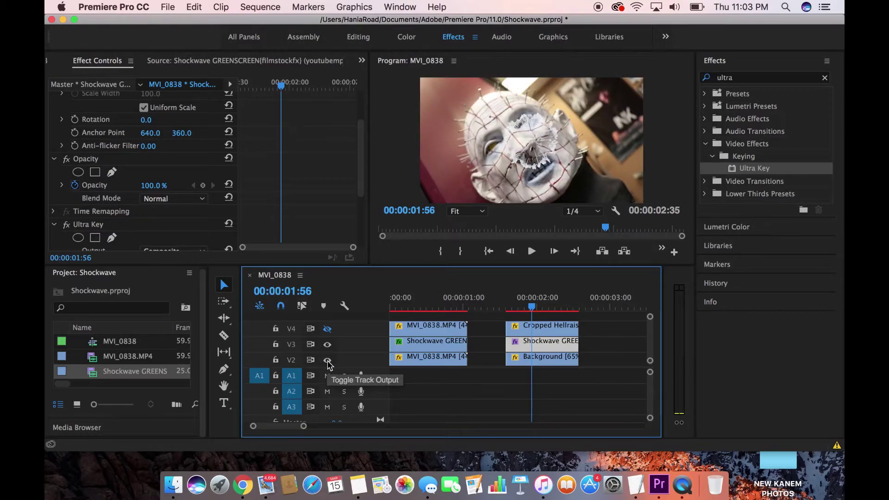
# - Set the Shockwave clip's Opacity Blend Mode to Screen and preview it
pyautogui.scroll(1, 318, 174)
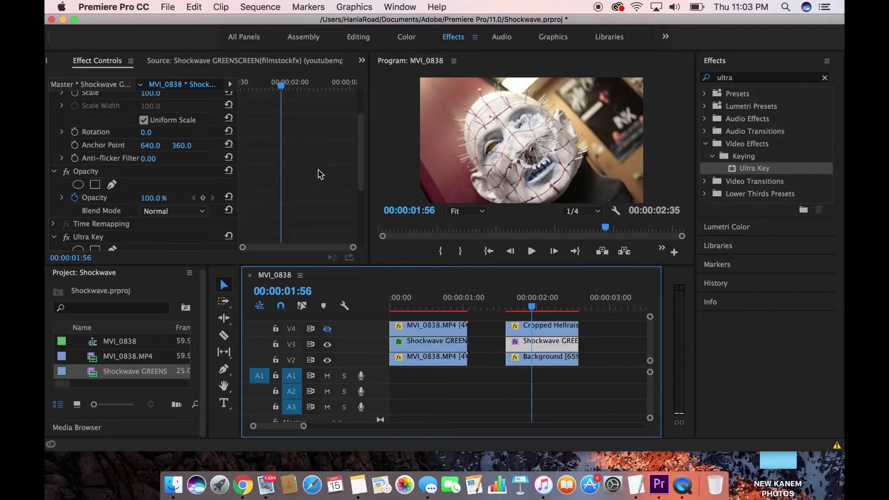
pyautogui.click(163, 211)
pyautogui.click(185, 223)
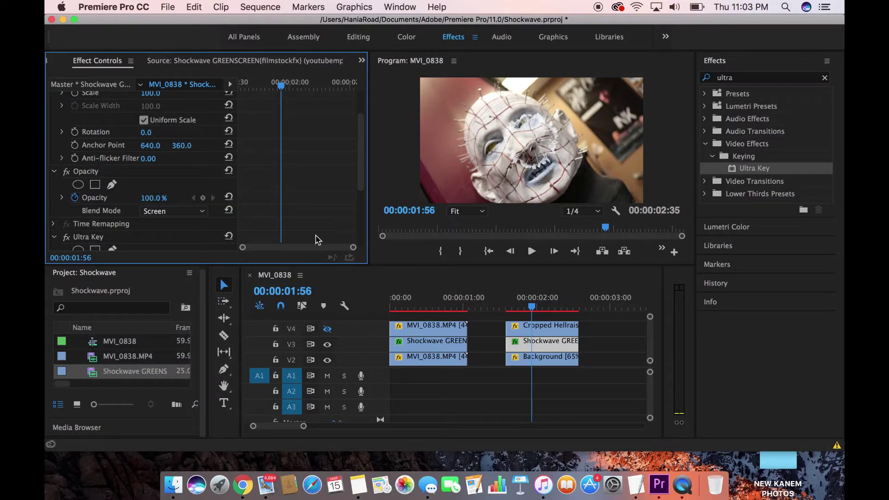
pyautogui.moveTo(538, 310)
pyautogui.mouseDown()
pyautogui.moveTo(523, 308)
pyautogui.moveTo(574, 308)
pyautogui.moveTo(549, 316)
pyautogui.moveTo(556, 309)
pyautogui.moveTo(530, 309)
pyautogui.mouseUp()
# - Compare Overlay against Screen blending, keep Screen, and scale the shockwave up to about 243
pyautogui.click(180, 211)
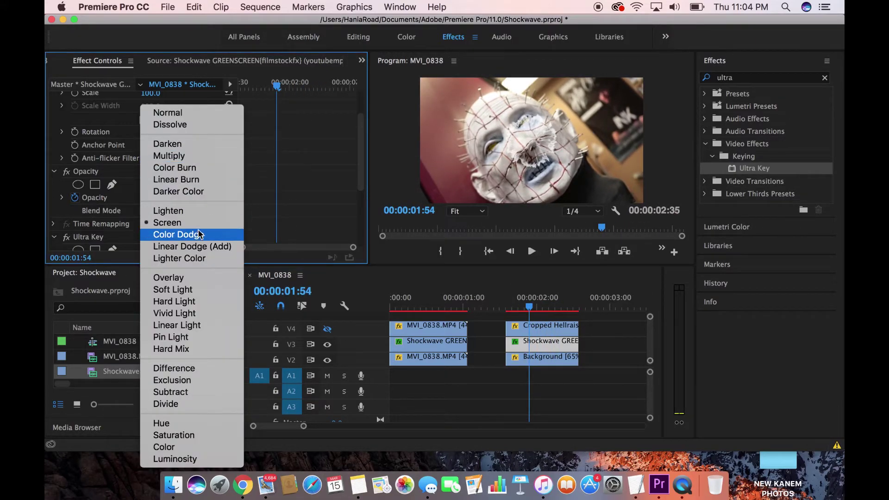
pyautogui.click(201, 277)
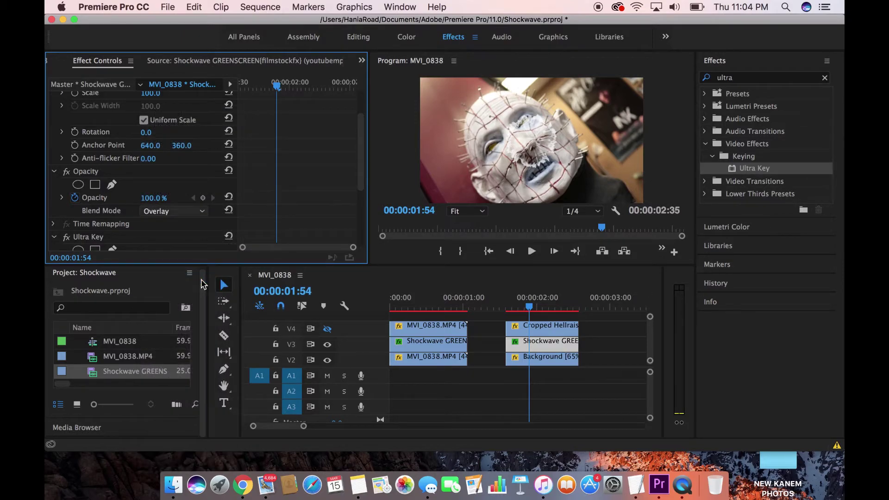
pyautogui.moveTo(532, 308); pyautogui.dragTo(555, 309)
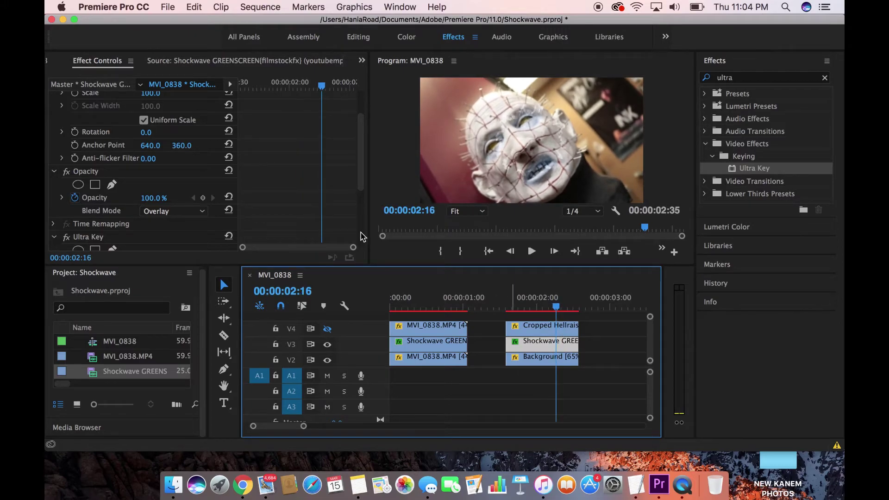
pyautogui.click(201, 211)
pyautogui.click(199, 224)
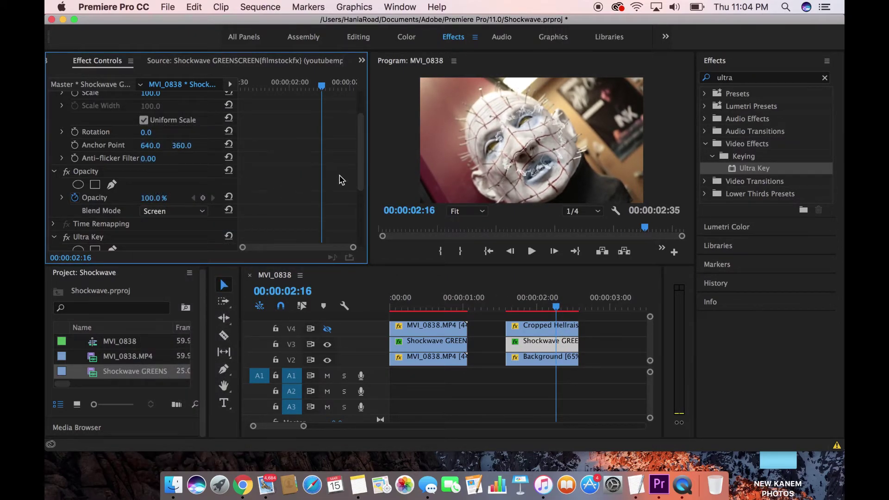
pyautogui.moveTo(362, 173); pyautogui.dragTo(361, 153)
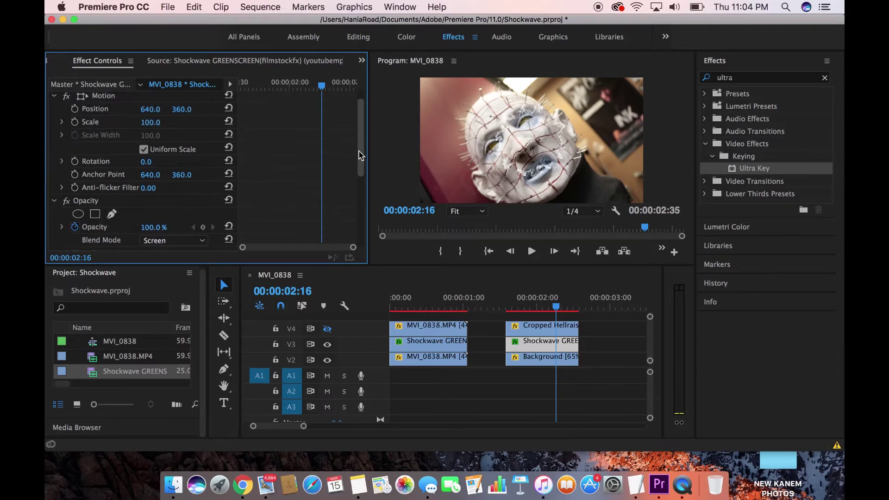
pyautogui.moveTo(151, 137); pyautogui.dragTo(208, 137)
# - Review the shockwave enlarged to scale 245, then shift its Position X left to 574
pyautogui.moveTo(558, 310)
pyautogui.mouseDown()
pyautogui.moveTo(502, 308)
pyautogui.moveTo(551, 312)
pyautogui.mouseUp()
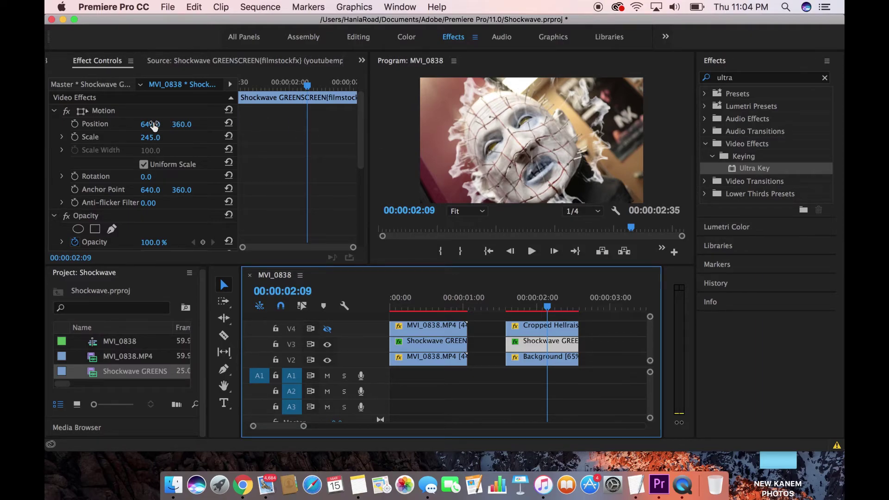
pyautogui.moveTo(159, 128); pyautogui.dragTo(127, 127)
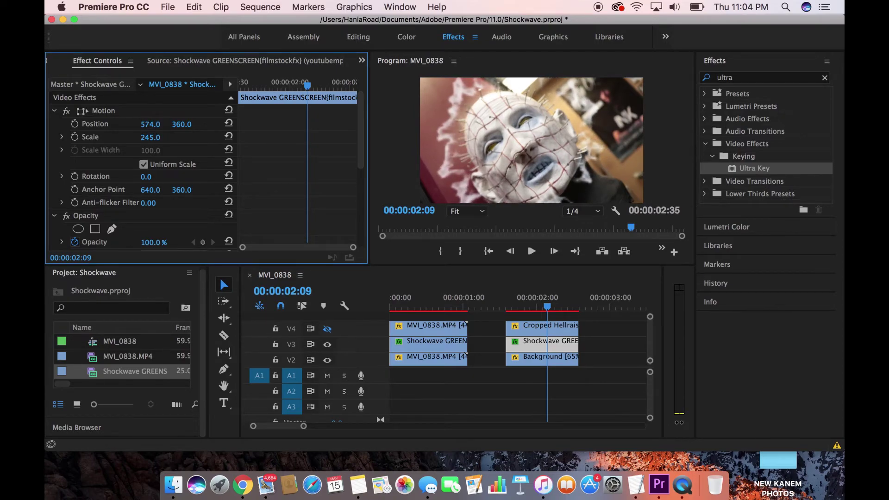
pyautogui.click(555, 326)
# - Set the Shockwave GREENSCREEN clip to 65% speed with Optical Flow time interpolation
pyautogui.rightClick(555, 355)
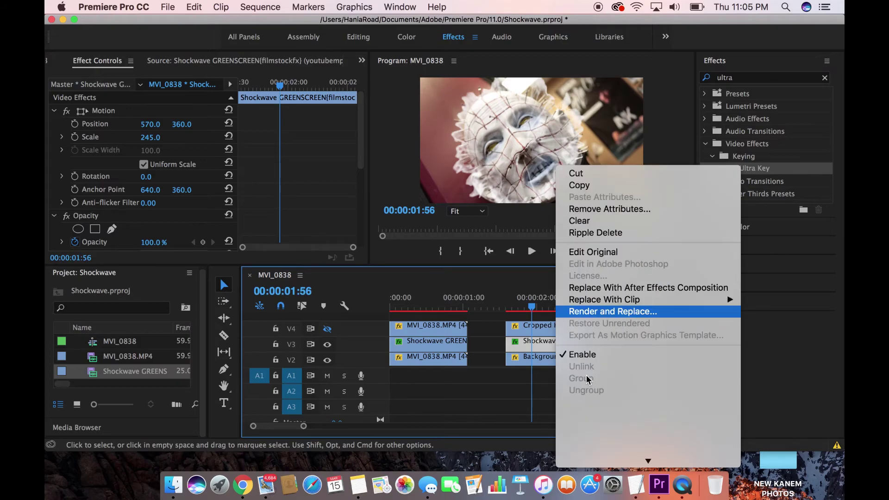
pyautogui.scroll(-10, 583, 365)
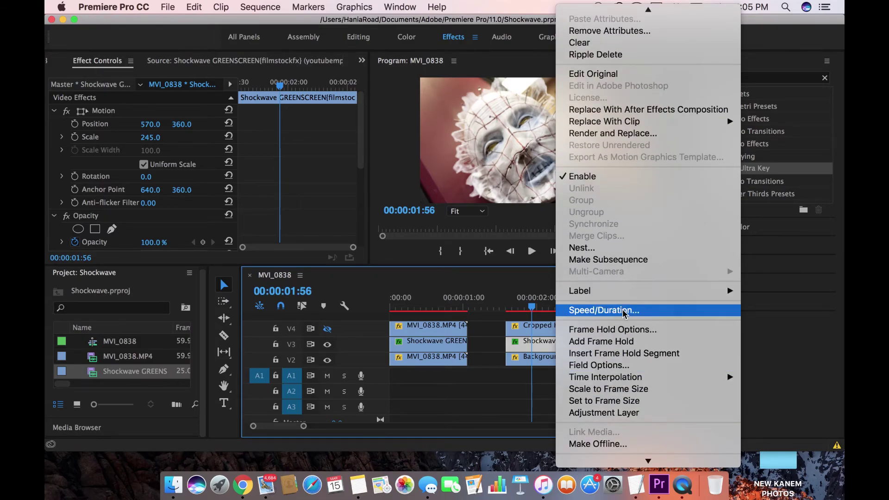
pyautogui.click(604, 310)
pyautogui.write('65')
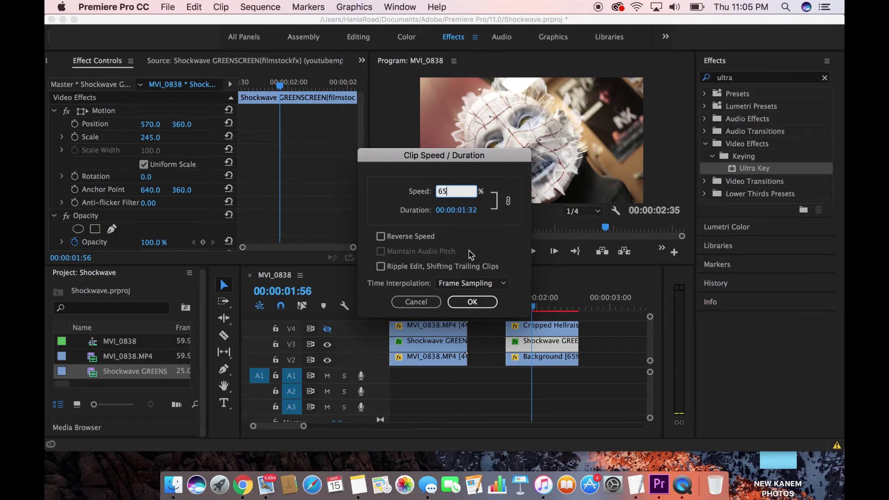
pyautogui.click(486, 283)
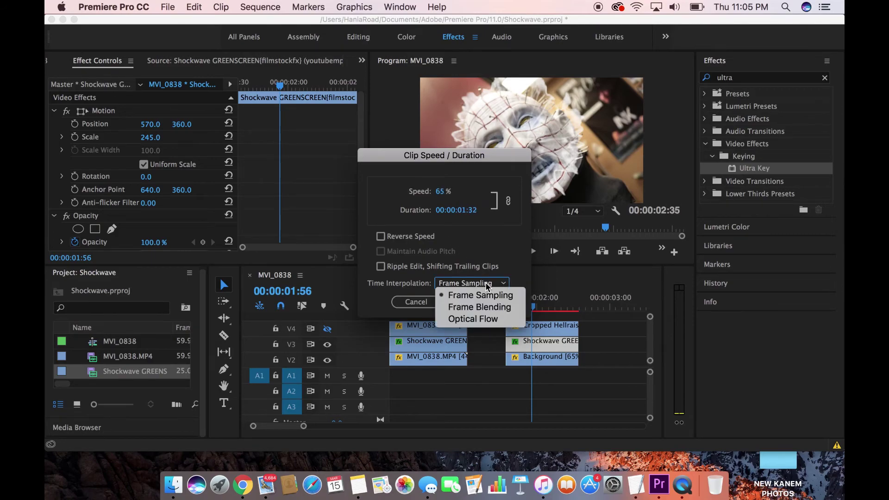
pyautogui.click(495, 319)
pyautogui.click(468, 309)
# - Trim the shockwave clip's end to line up with the face clips and preview the composite
pyautogui.moveTo(616, 344); pyautogui.dragTo(578, 337)
pyautogui.moveTo(531, 307); pyautogui.dragTo(505, 308)
pyautogui.press('space')
pyautogui.click(507, 306)
pyautogui.press('space')
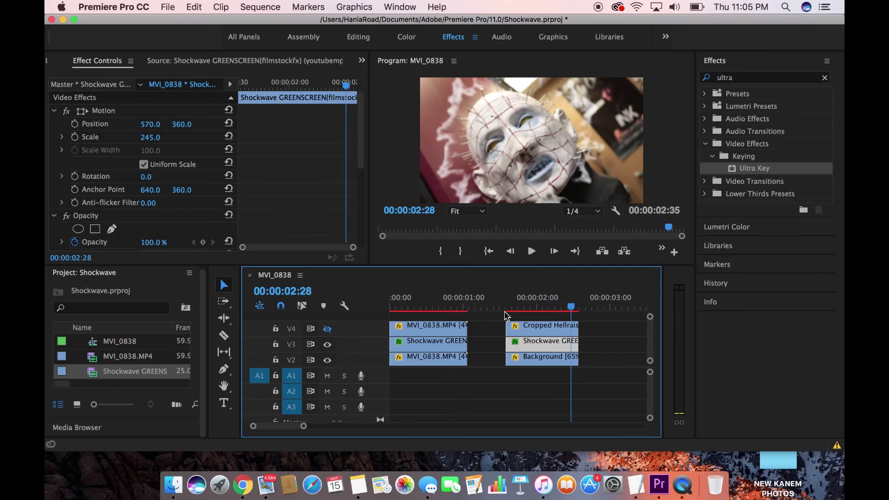
pyautogui.click(506, 308)
pyautogui.press('space')
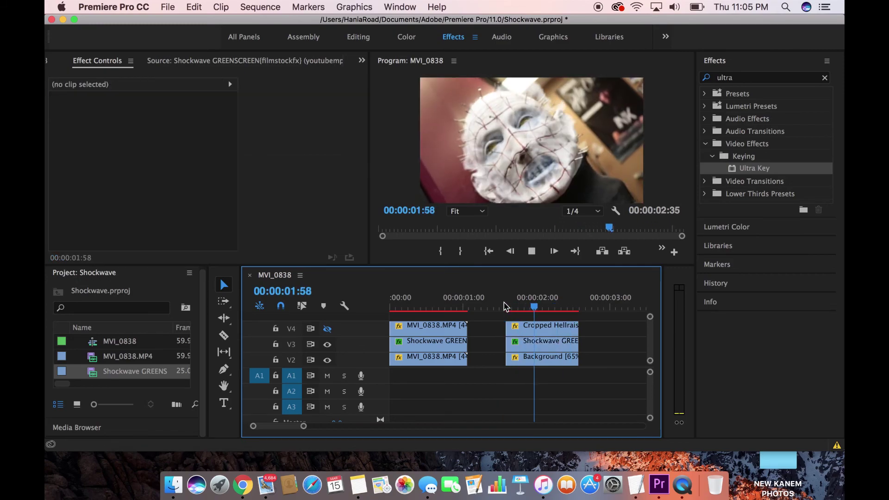
pyautogui.click(534, 344)
pyautogui.click(524, 307)
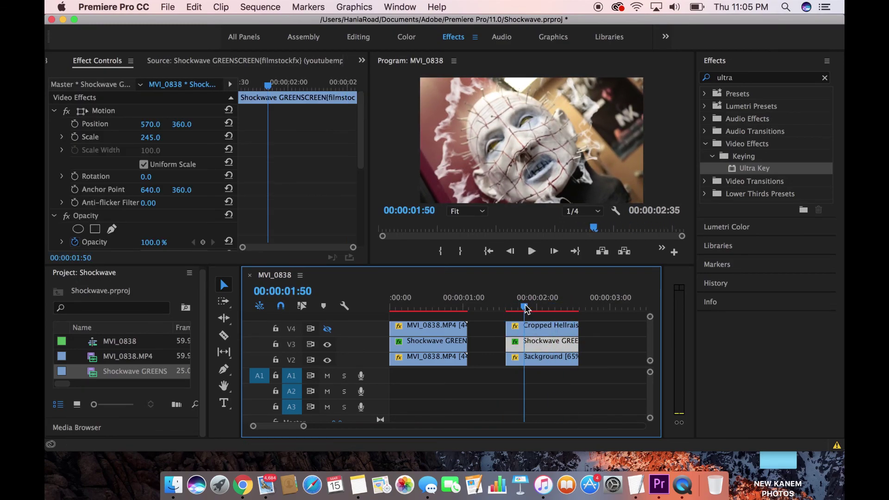